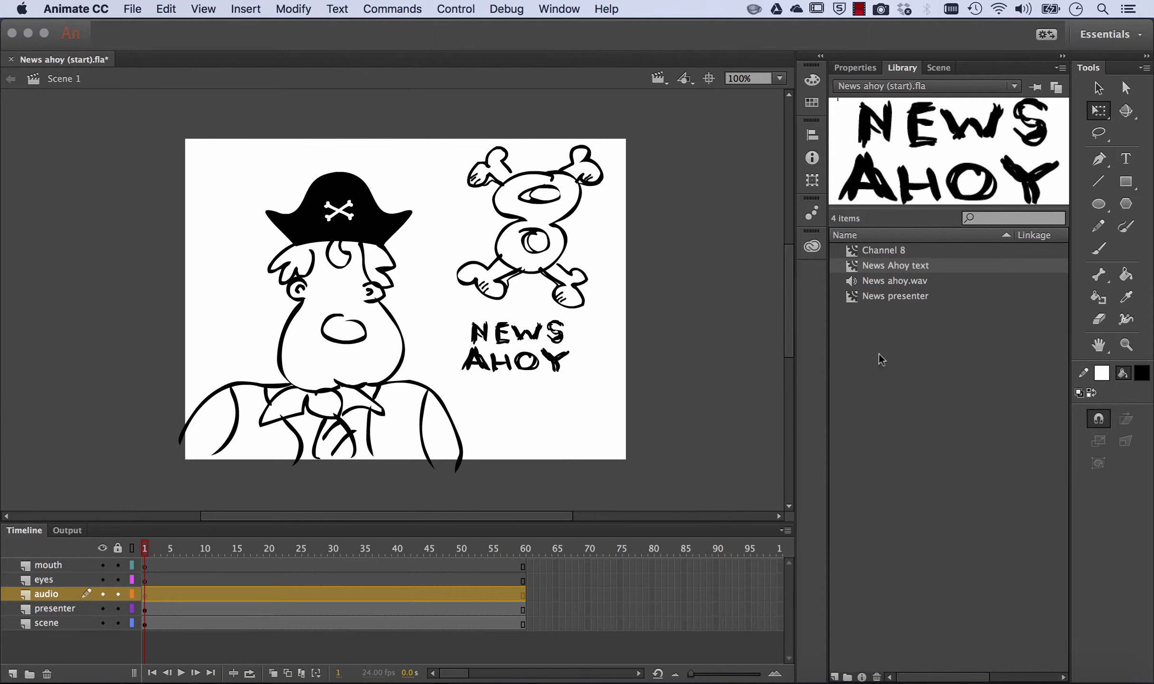
# Preview the News ahoy.wav sound in the library.
pyautogui.click(923, 282)
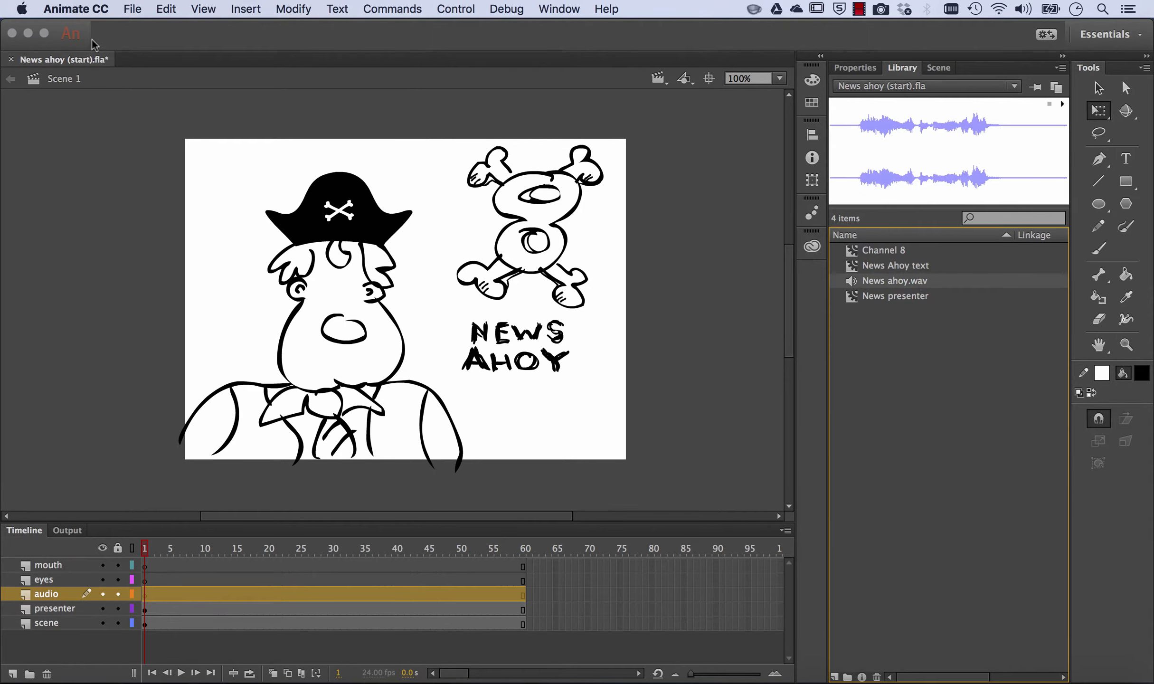
pyautogui.click(145, 6)
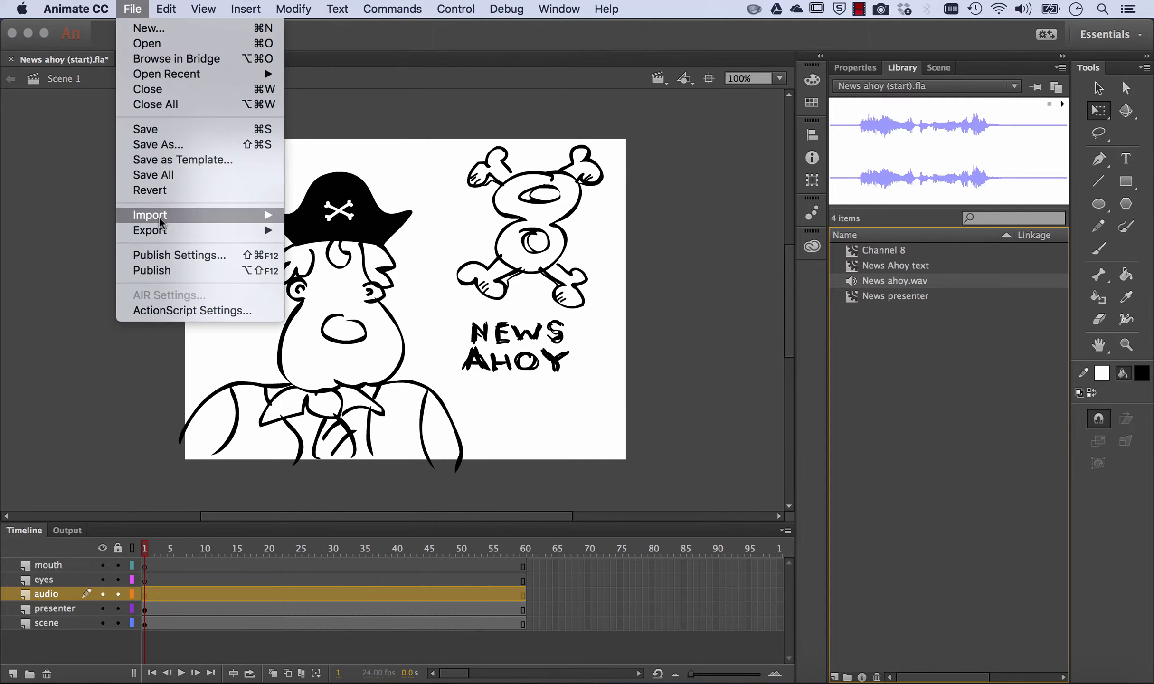
pyautogui.moveTo(158, 217)
pyautogui.click(322, 229)
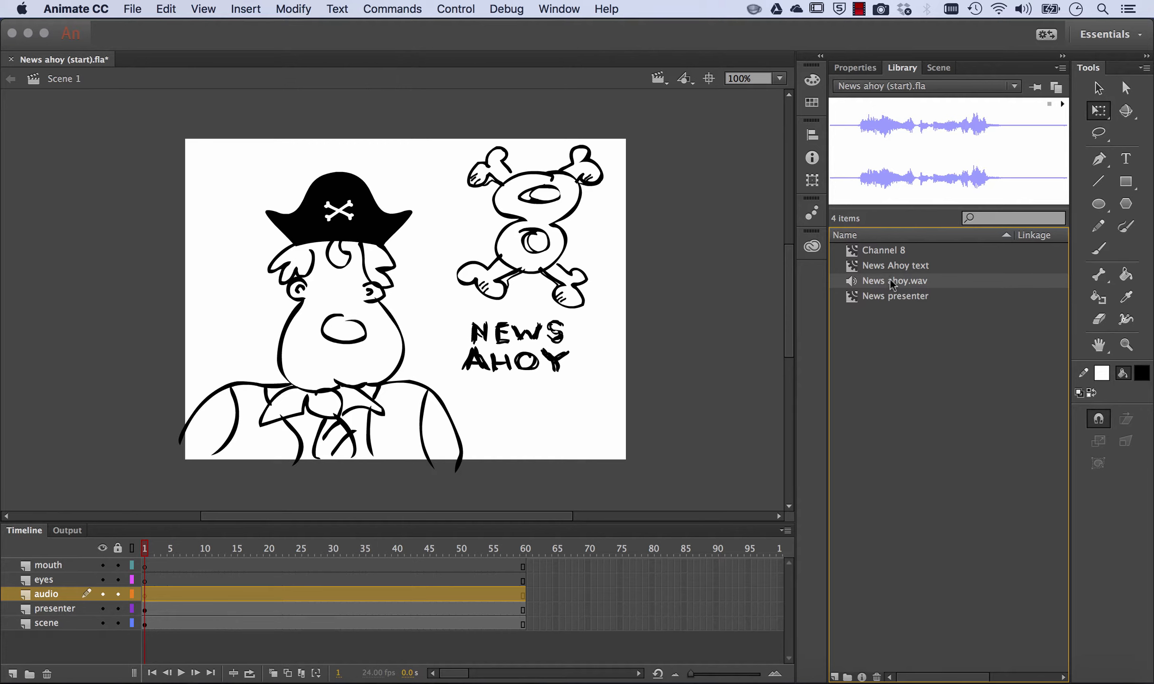
pyautogui.click(1063, 104)
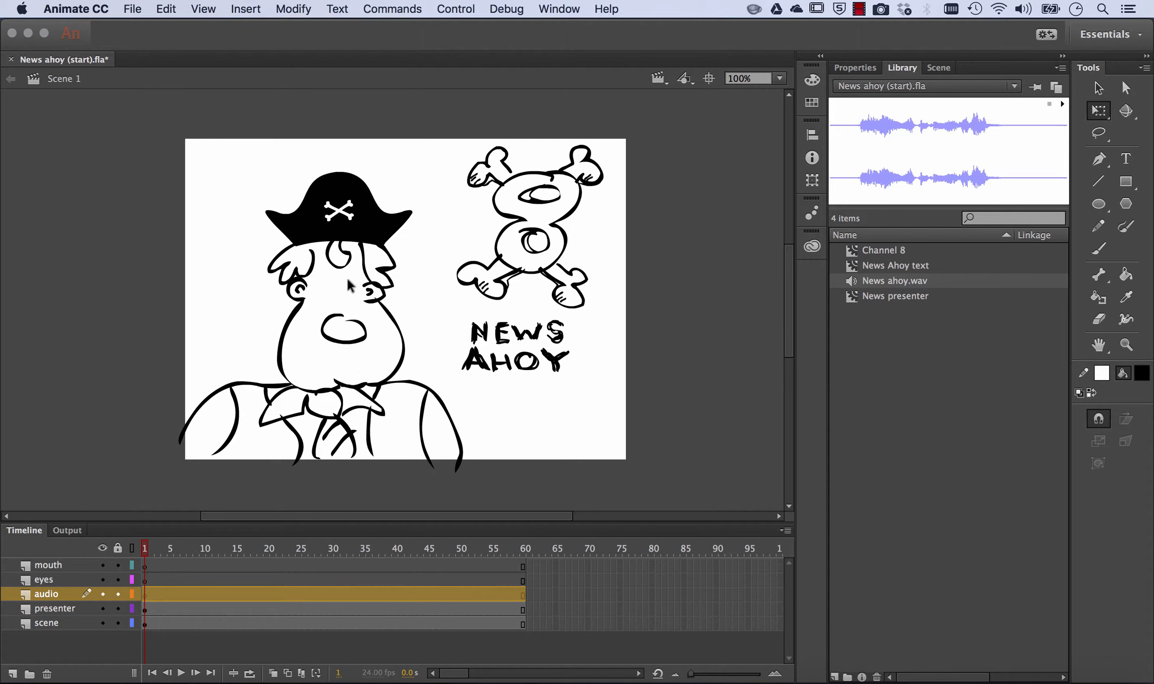
# Place the News ahoy.wav sound from the library on the audio layer, starting at frame 1.
pyautogui.click(145, 592)
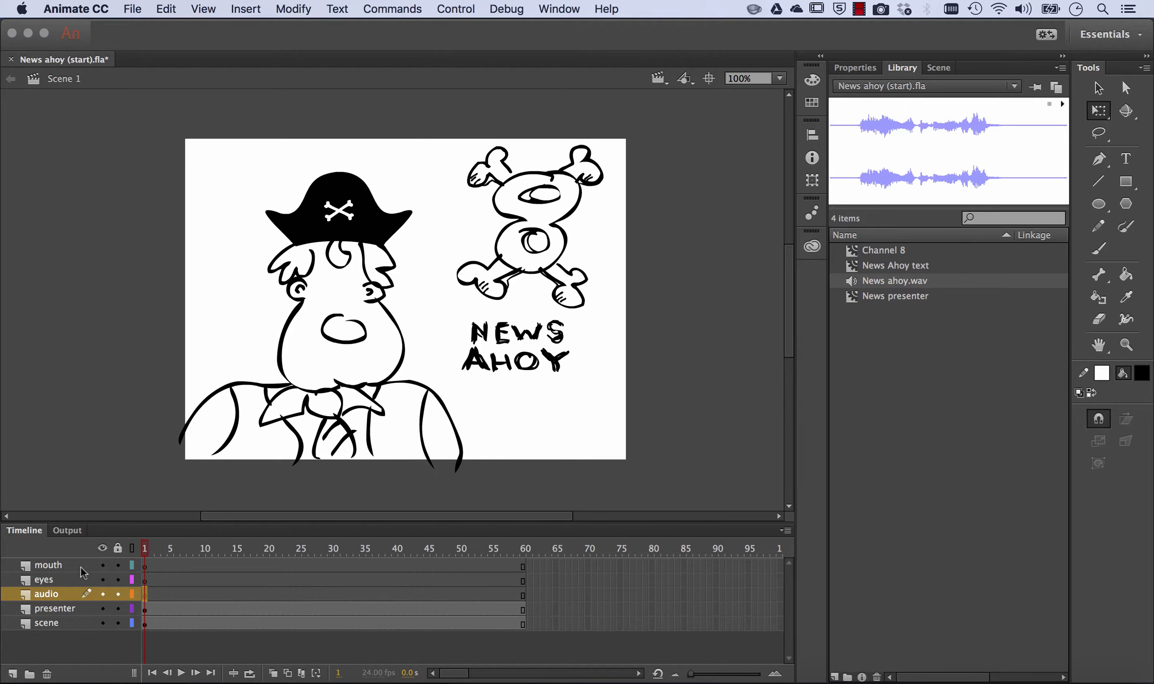
pyautogui.click(53, 594)
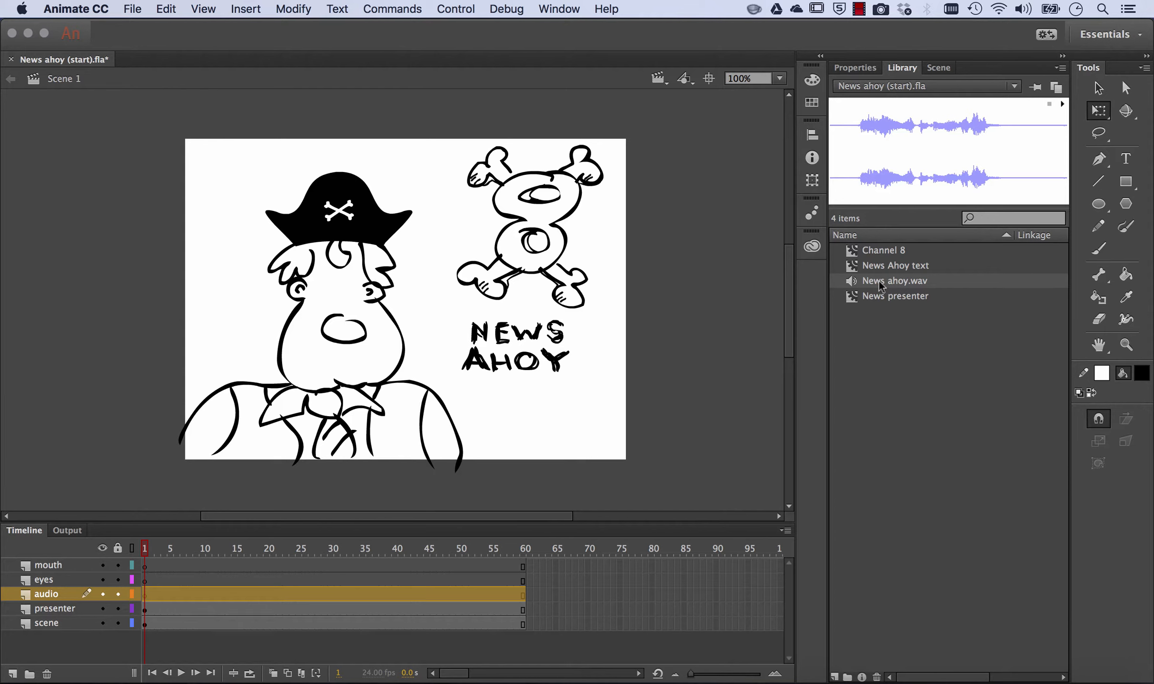
pyautogui.moveTo(878, 280); pyautogui.dragTo(383, 271)
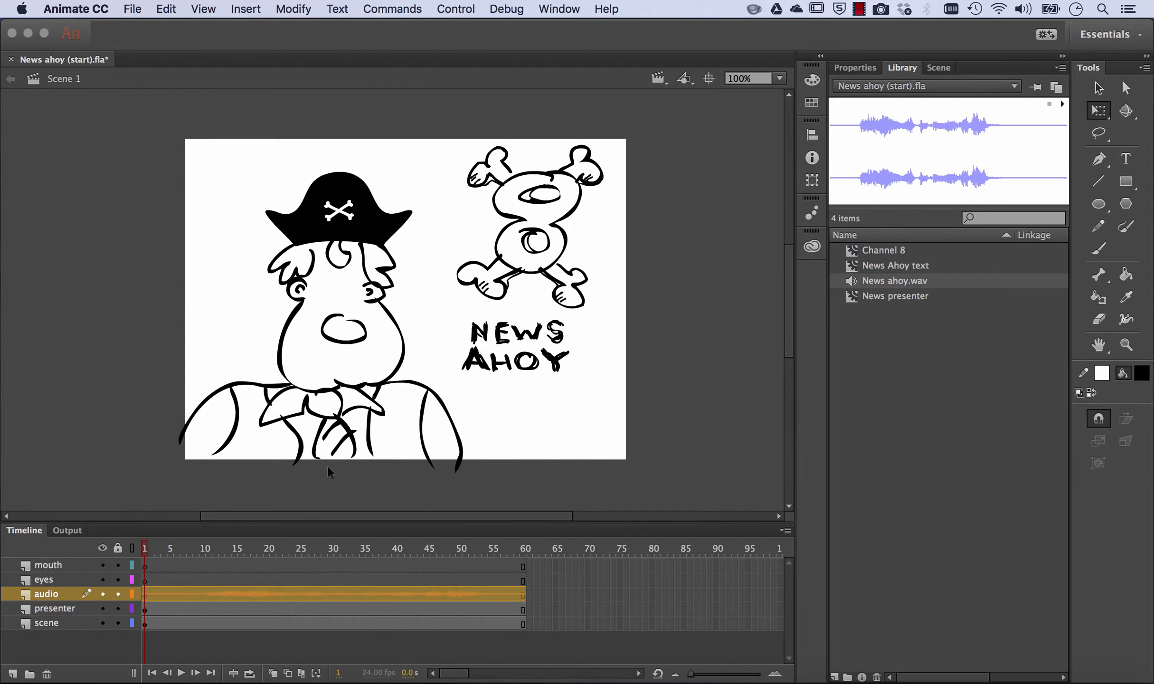
# Play the timeline from frame 1 to hear the placed audio.
pyautogui.click(150, 594)
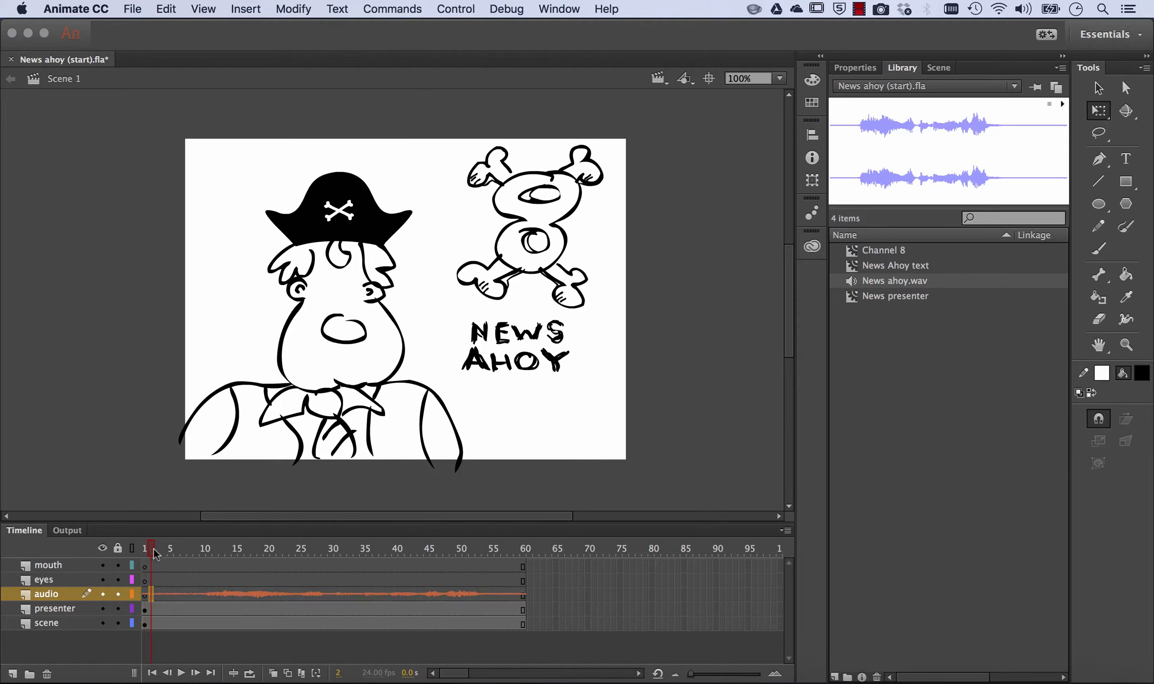
pyautogui.moveTo(153, 548); pyautogui.dragTo(137, 548)
pyautogui.press('Return')
pyautogui.moveTo(516, 561); pyautogui.dragTo(518, 619)
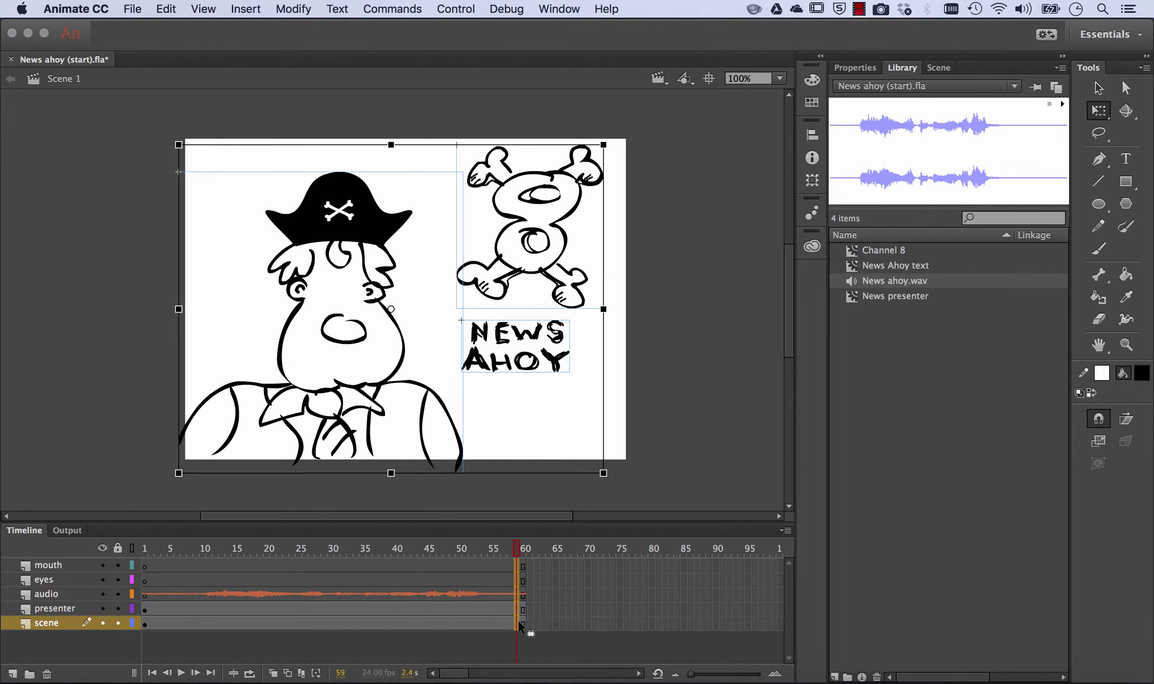
pyautogui.rightClick(517, 570)
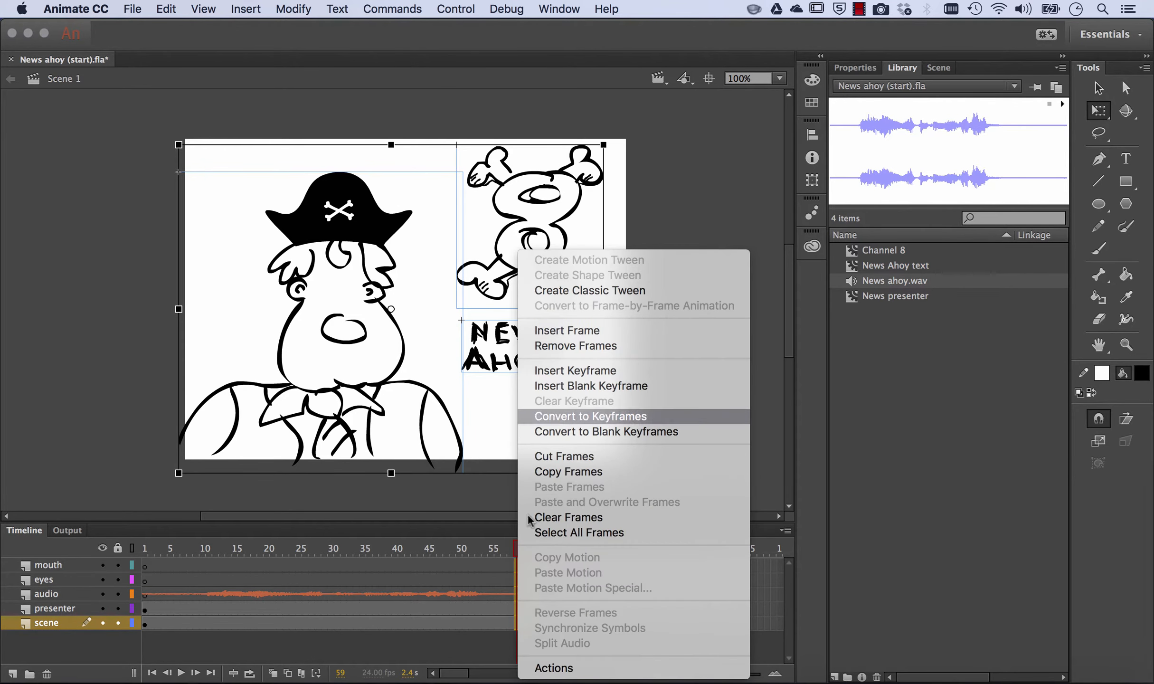
pyautogui.click(759, 581)
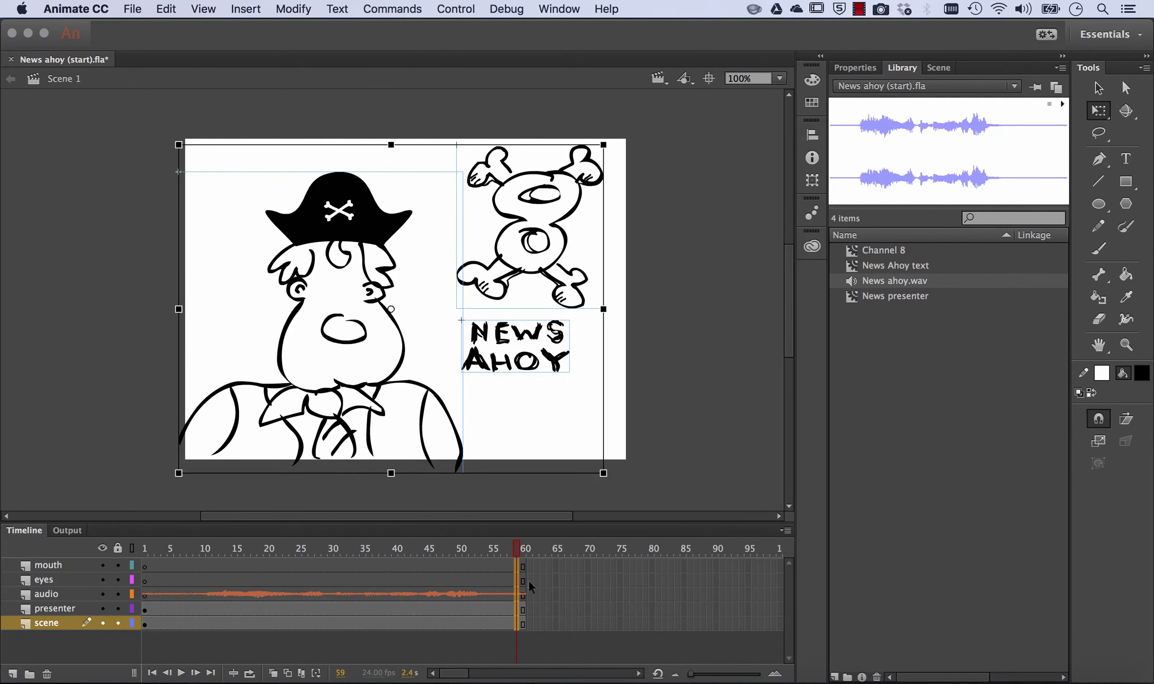
# Locate the start of the speech in the audio and insert a blank keyframe there, at frame 10 of the mouth layer.
pyautogui.click(480, 547)
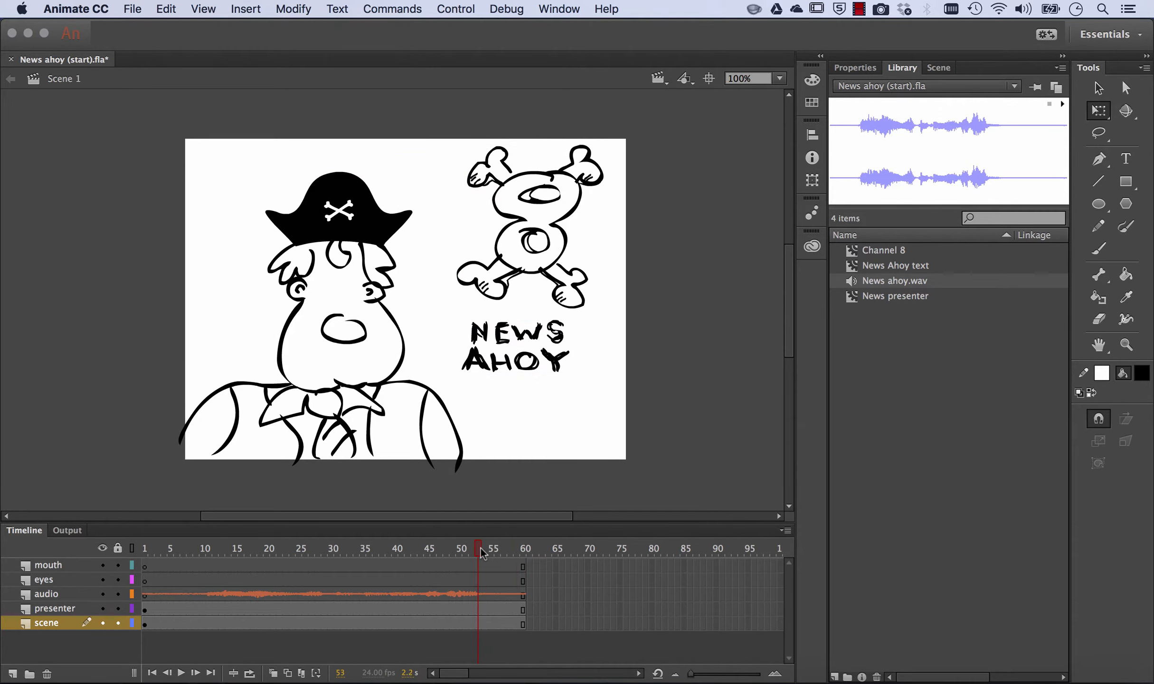
pyautogui.moveTo(481, 547); pyautogui.dragTo(203, 551)
pyautogui.moveTo(204, 550); pyautogui.dragTo(135, 556)
pyautogui.press('Return')
pyautogui.moveTo(227, 549); pyautogui.dragTo(208, 551)
pyautogui.click(144, 566)
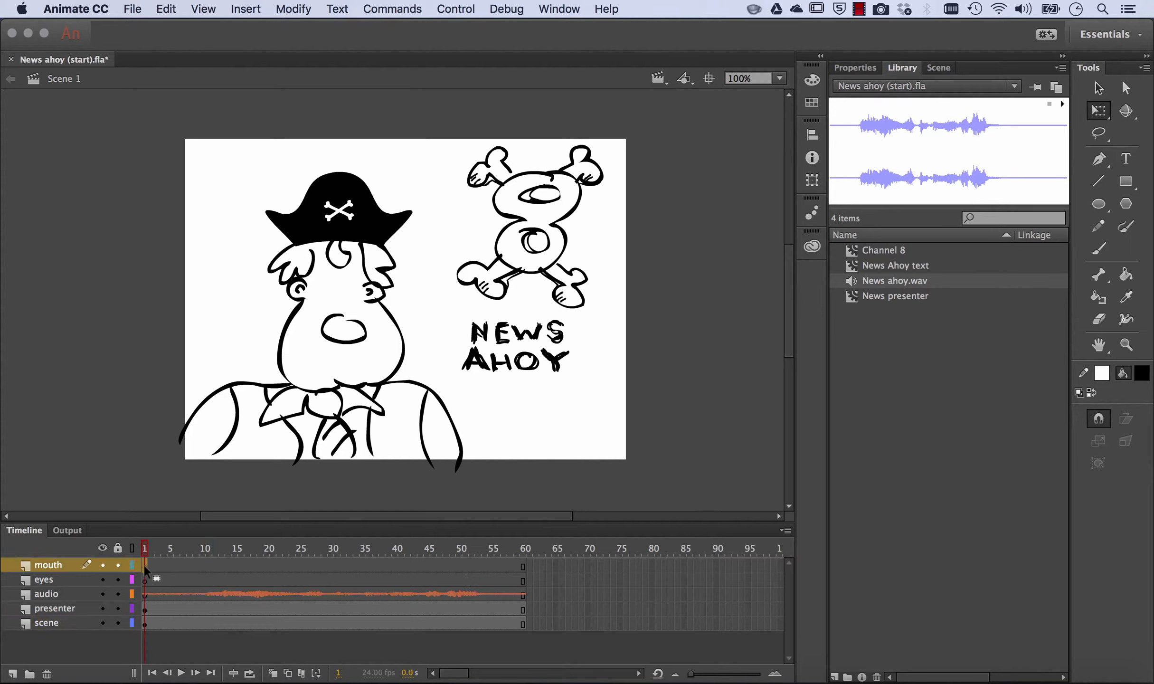
pyautogui.click(204, 565)
pyautogui.rightClick(205, 563)
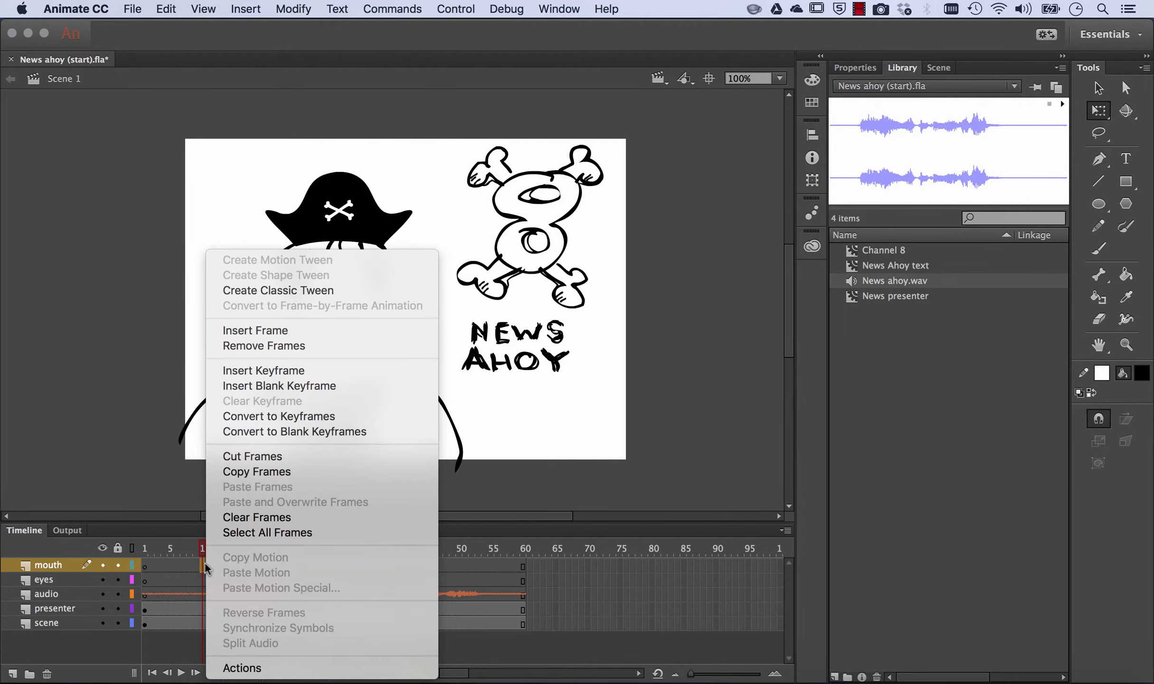
pyautogui.click(299, 384)
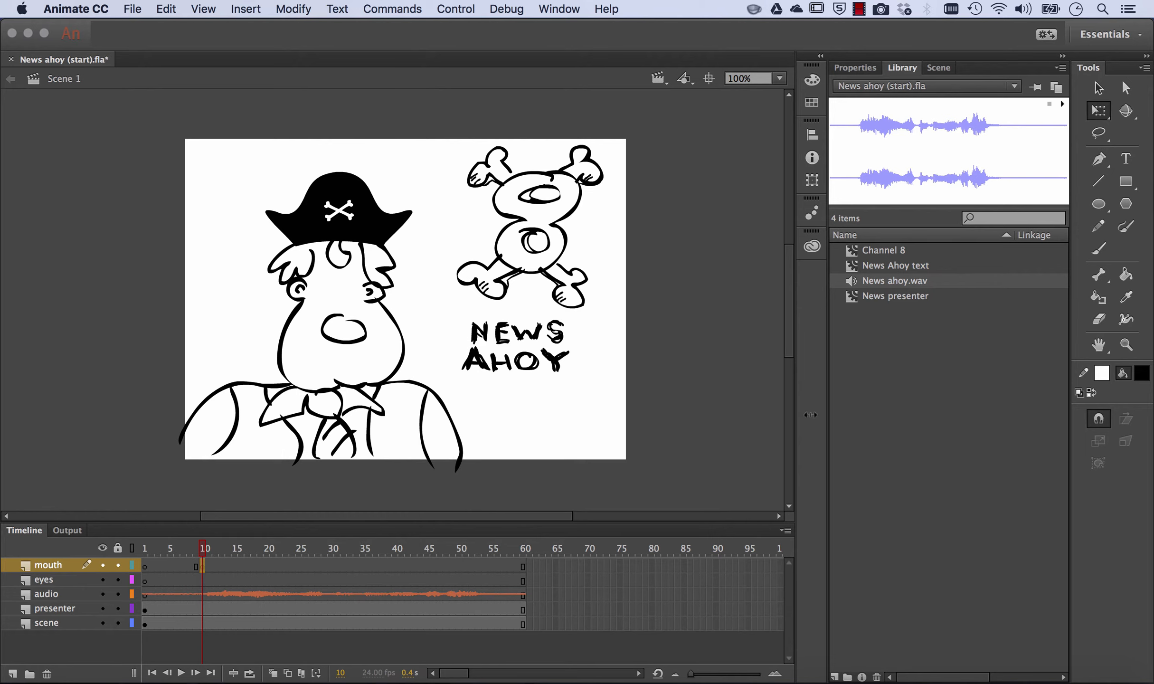
# Draw a wide, slightly open mouth below the presenter's nose at frame 10 with the Brush Tool at a small black brush size.
pyautogui.click(1099, 249)
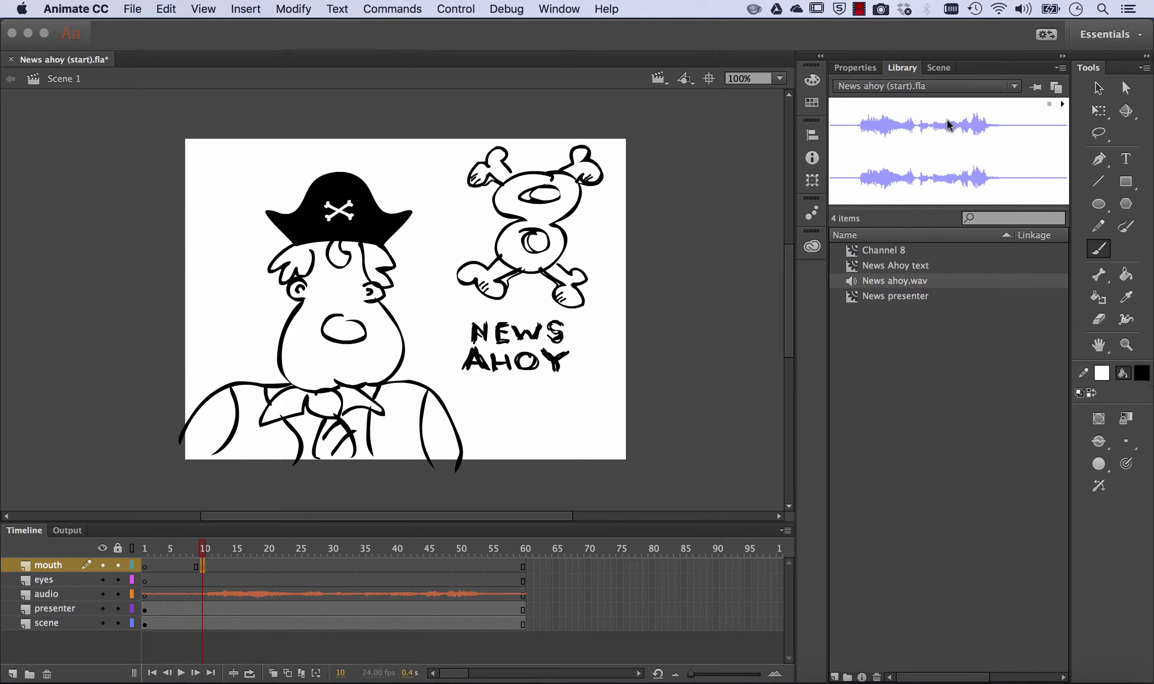
pyautogui.click(861, 70)
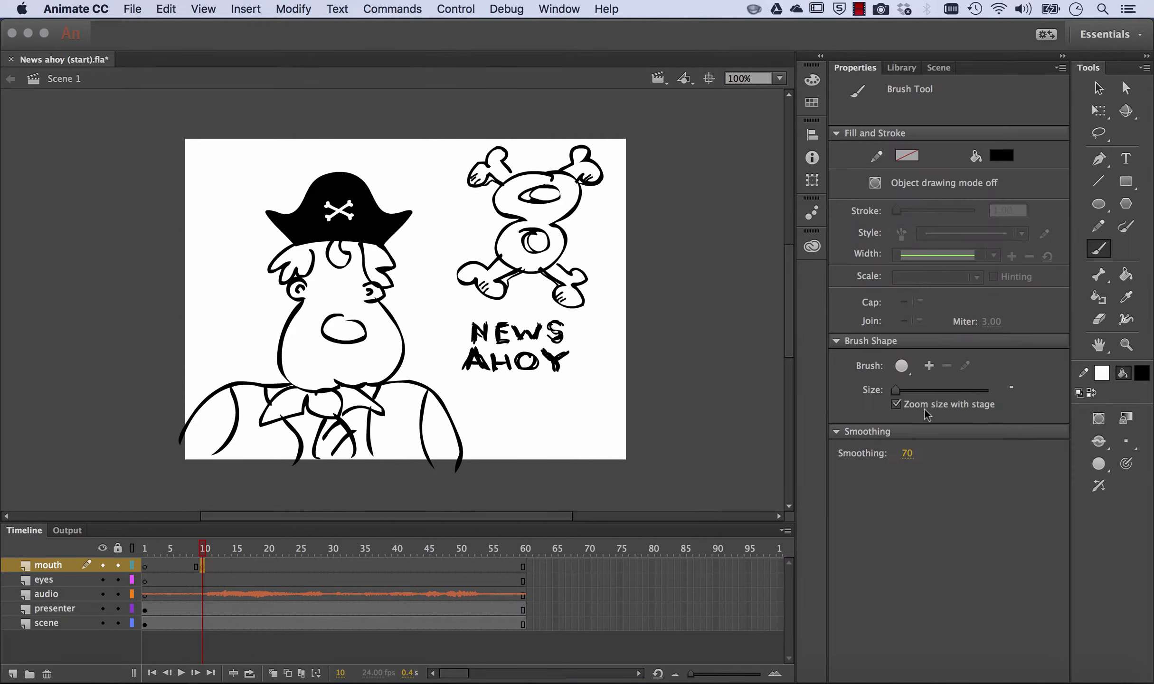
pyautogui.click(898, 389)
pyautogui.moveTo(328, 363)
pyautogui.mouseDown()
pyautogui.moveTo(360, 360)
pyautogui.moveTo(328, 358)
pyautogui.mouseUp()
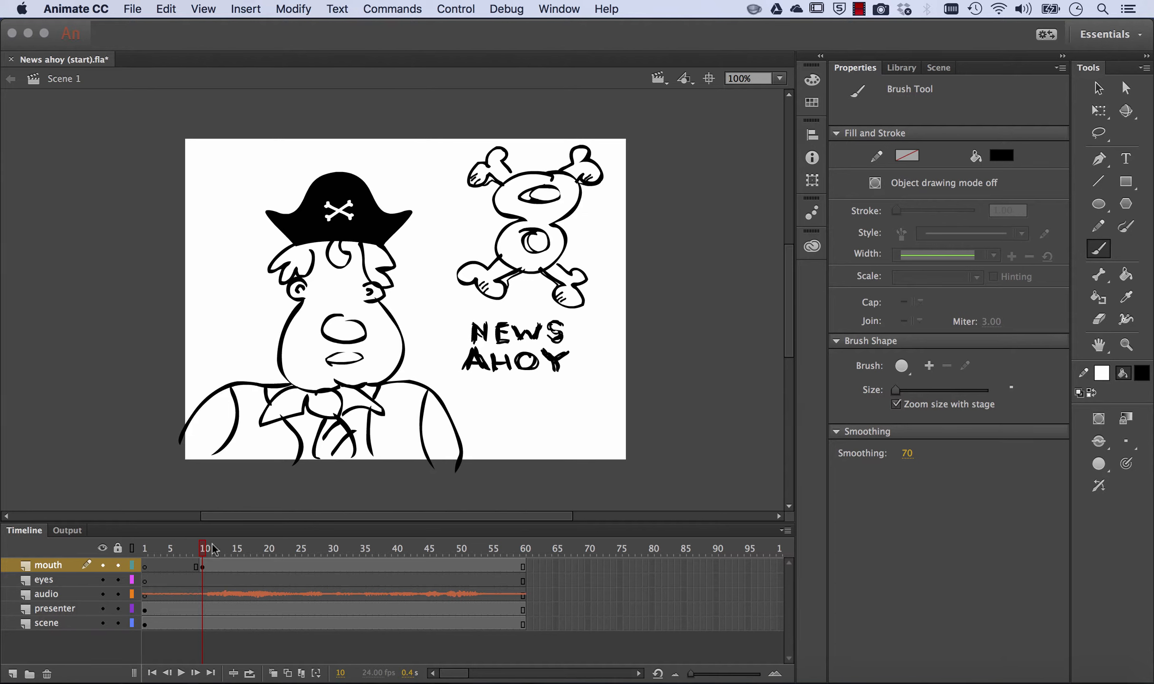
# Insert a blank keyframe at frame 13 of the mouth layer and brush a small, narrow open mouth below the nose.
pyautogui.moveTo(205, 550)
pyautogui.mouseDown()
pyautogui.moveTo(153, 552)
pyautogui.moveTo(225, 549)
pyautogui.mouseUp()
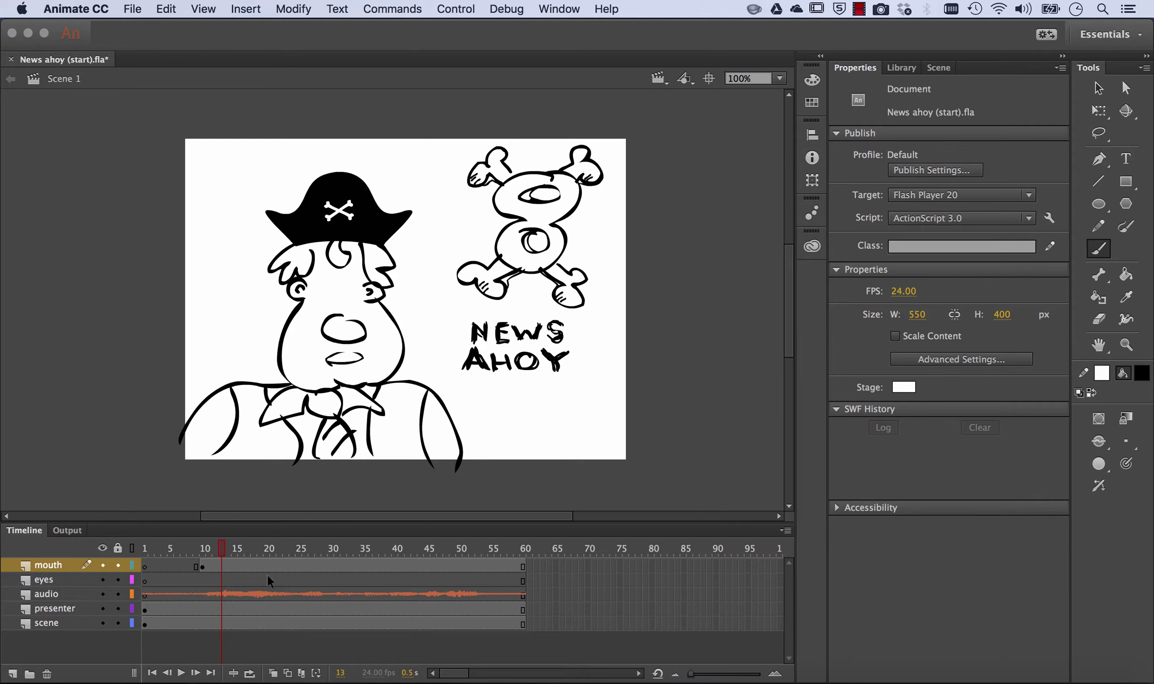
pyautogui.click(222, 566)
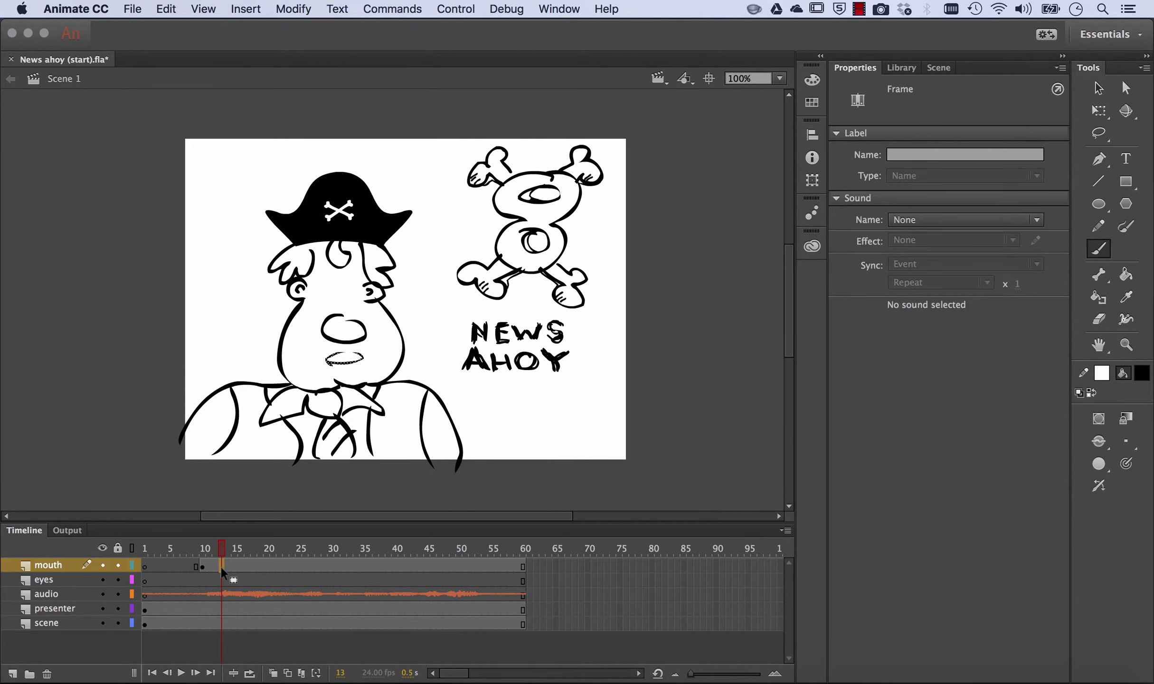
pyautogui.rightClick(220, 565)
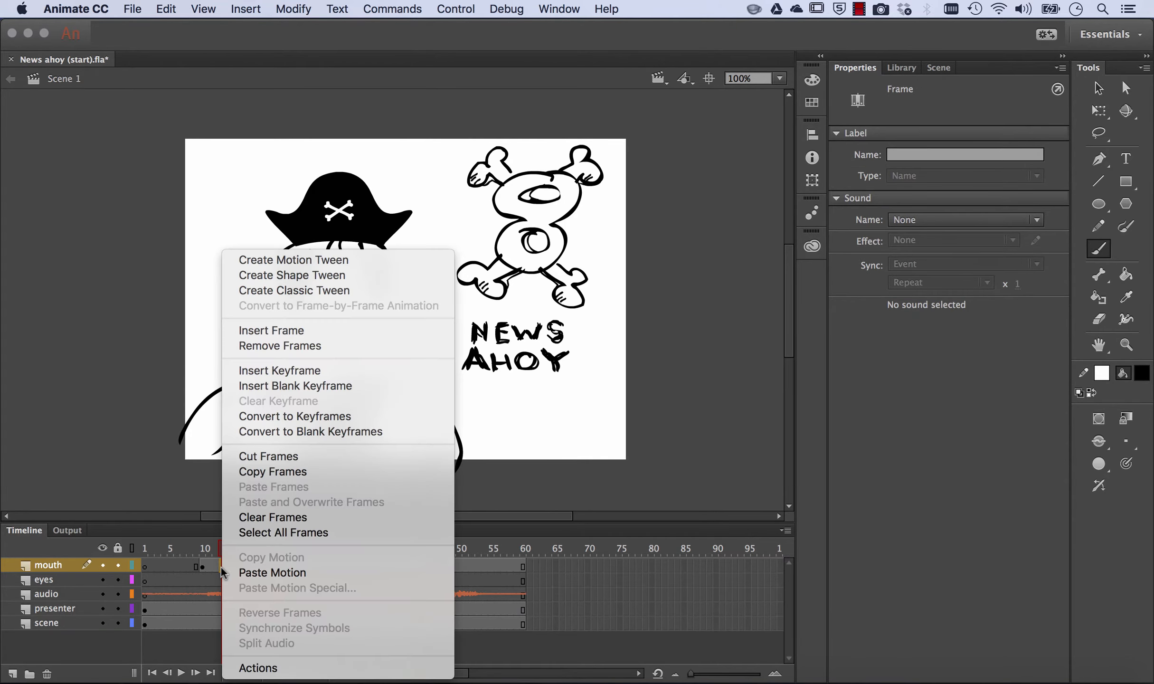
pyautogui.click(306, 380)
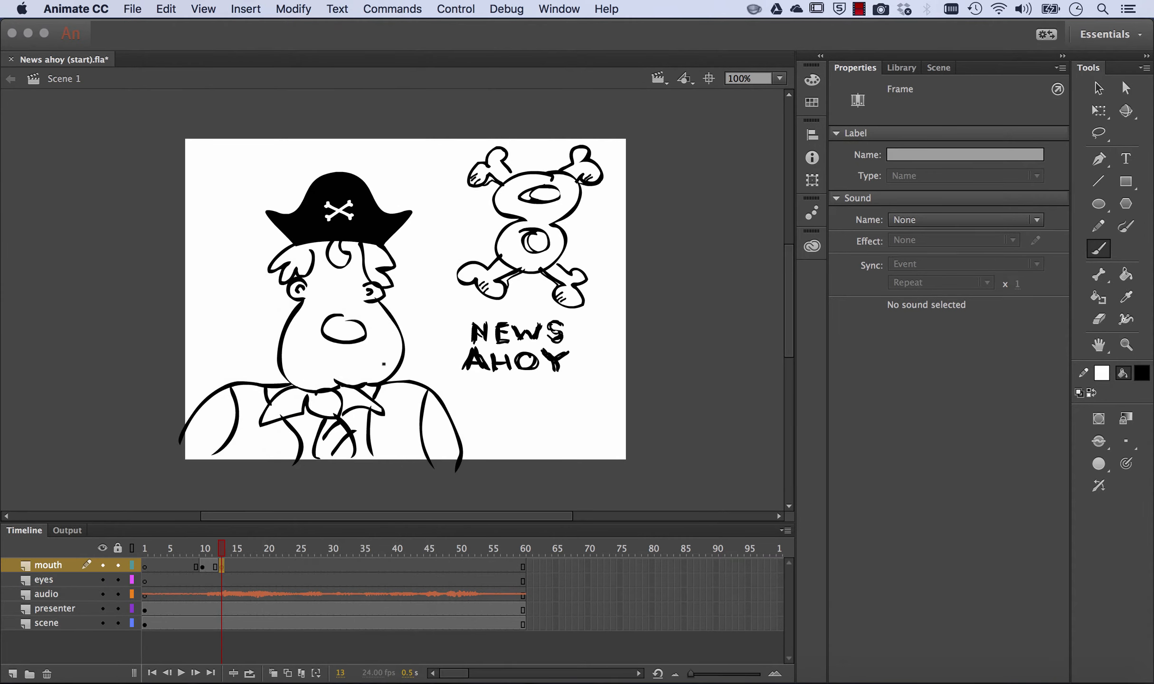
pyautogui.moveTo(349, 355)
pyautogui.mouseDown()
pyautogui.moveTo(341, 373)
pyautogui.moveTo(350, 355)
pyautogui.mouseUp()
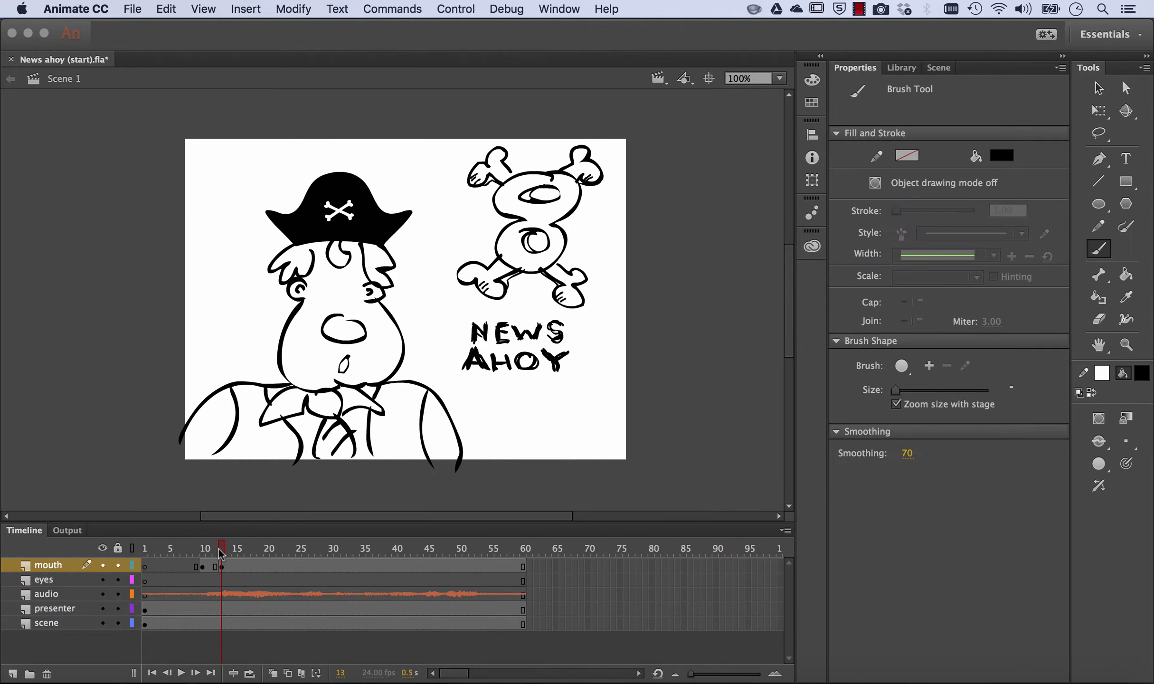
# Draw a closed, slightly smiling mouth line below the nose at frame 1 of the mouth layer.
pyautogui.moveTo(221, 554); pyautogui.dragTo(145, 551)
pyautogui.click(146, 566)
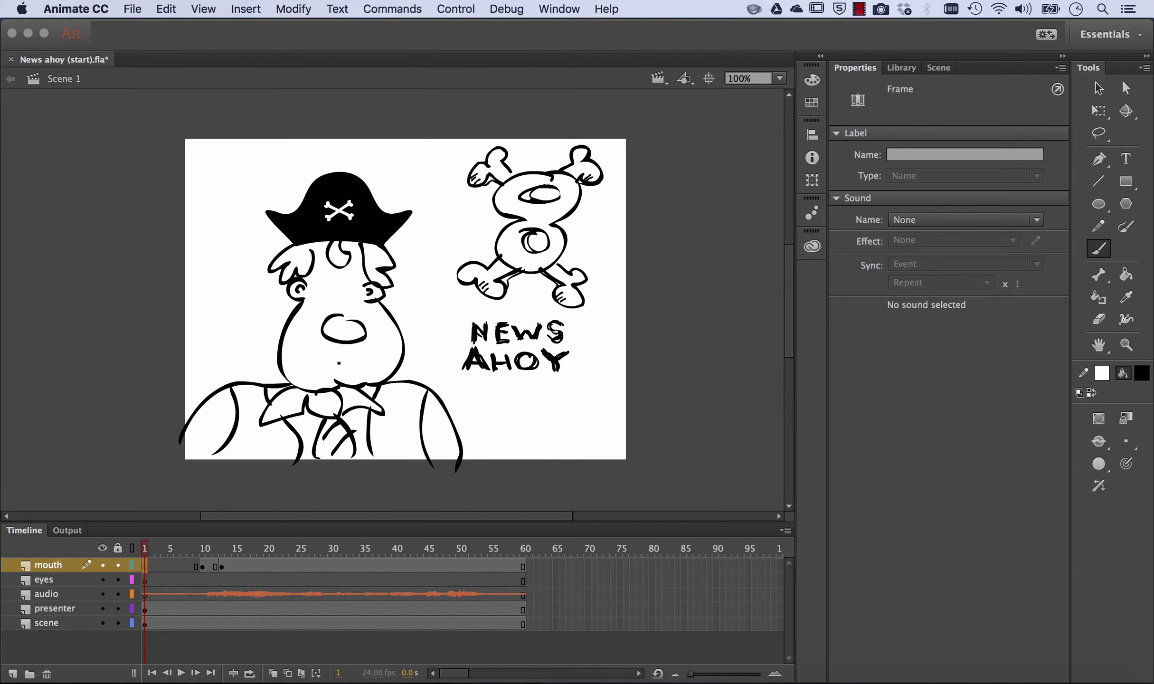
pyautogui.moveTo(330, 361); pyautogui.dragTo(367, 361)
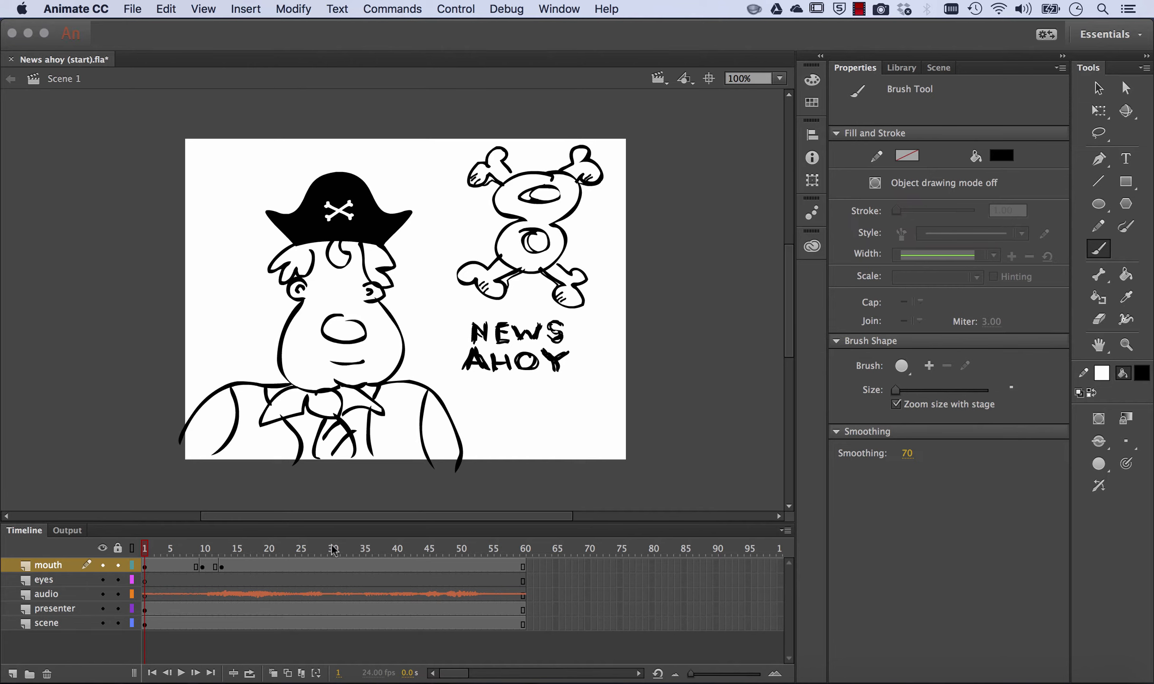
# Play the lip sync, insert a blank keyframe at frame 24 of the mouth layer and brush a small puckered mouth.
pyautogui.press('Return')
pyautogui.moveTo(300, 551); pyautogui.dragTo(294, 551)
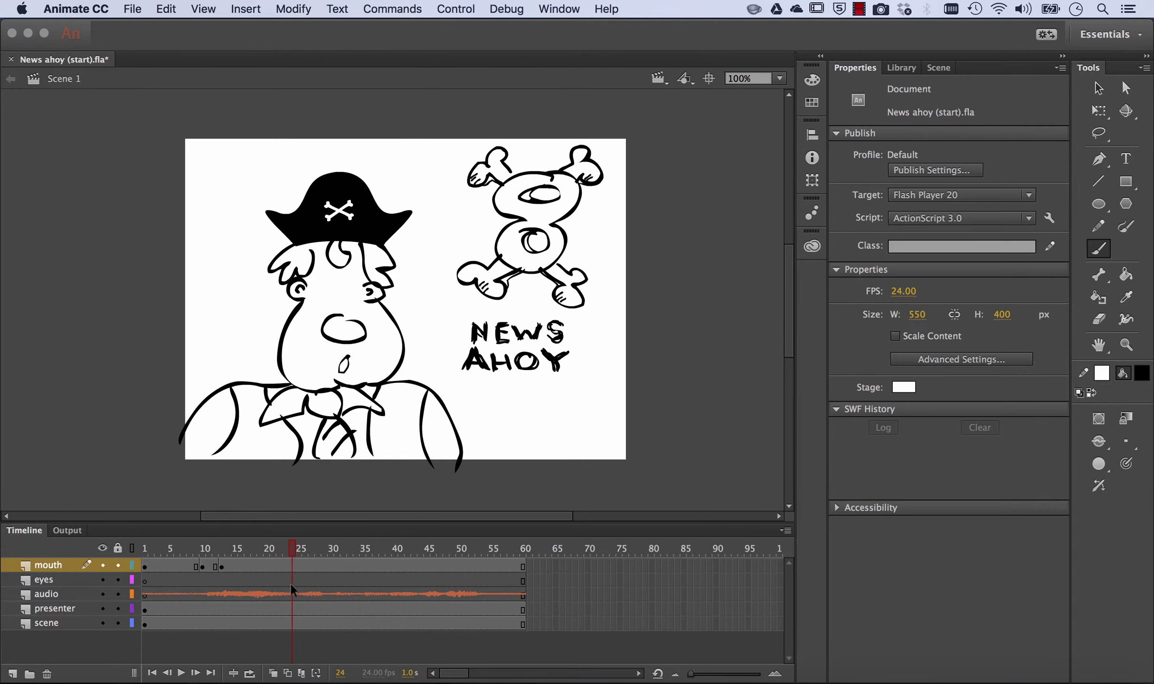
pyautogui.click(292, 566)
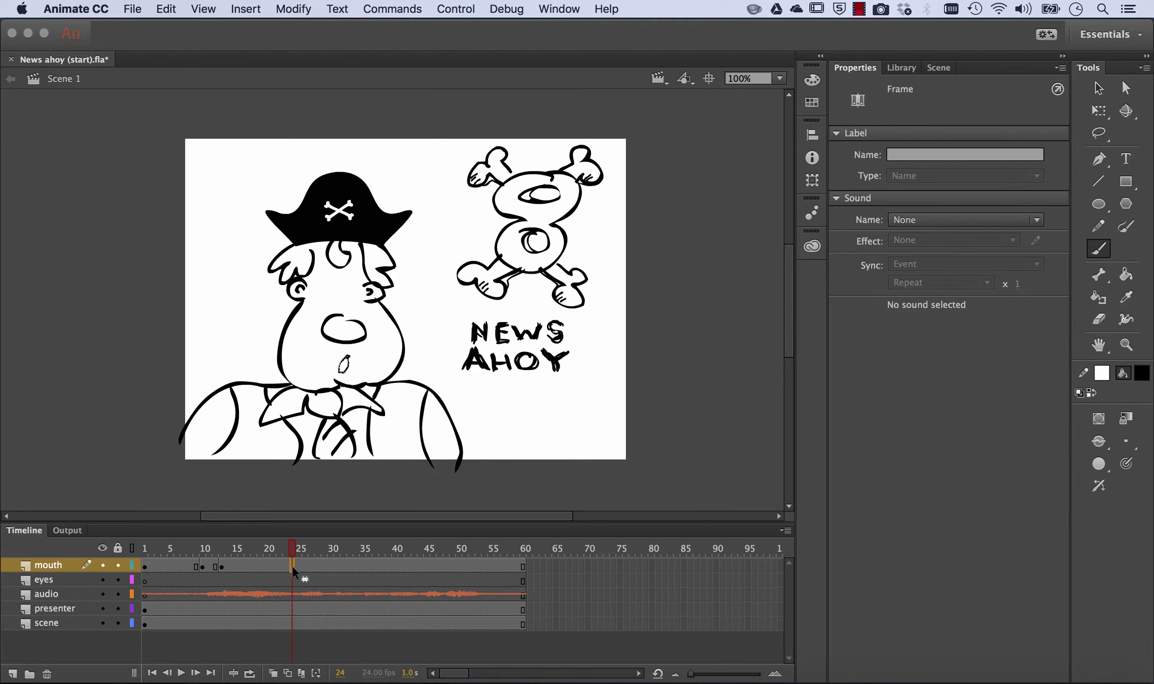
pyautogui.rightClick(292, 566)
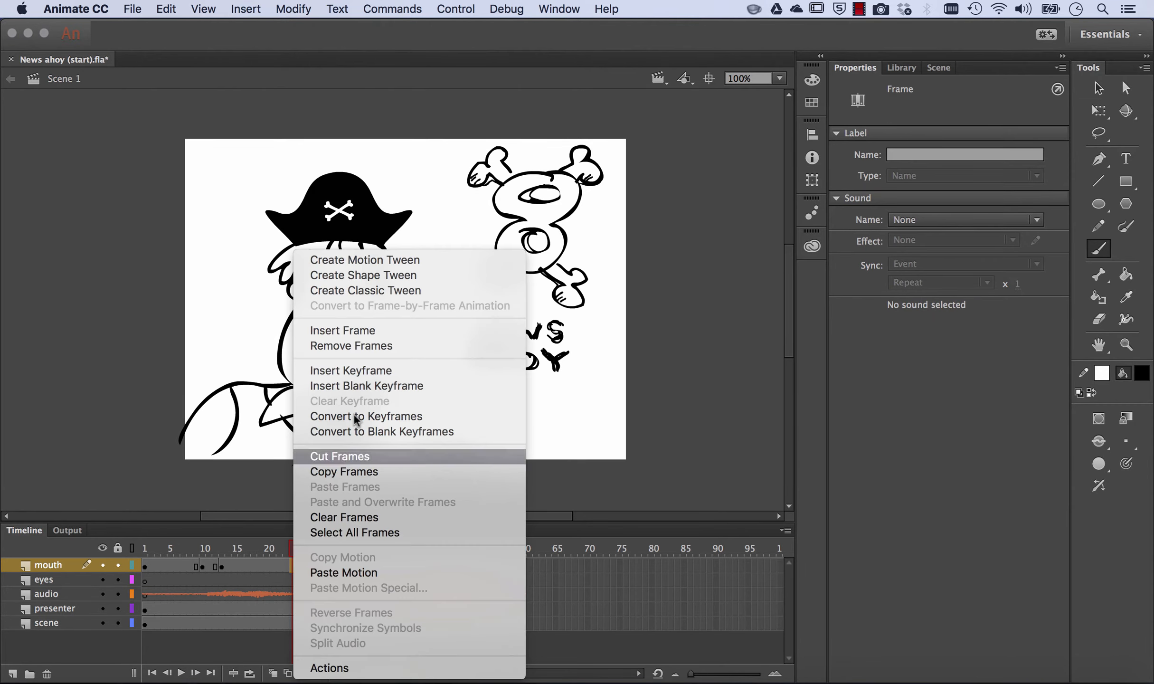
pyautogui.click(375, 386)
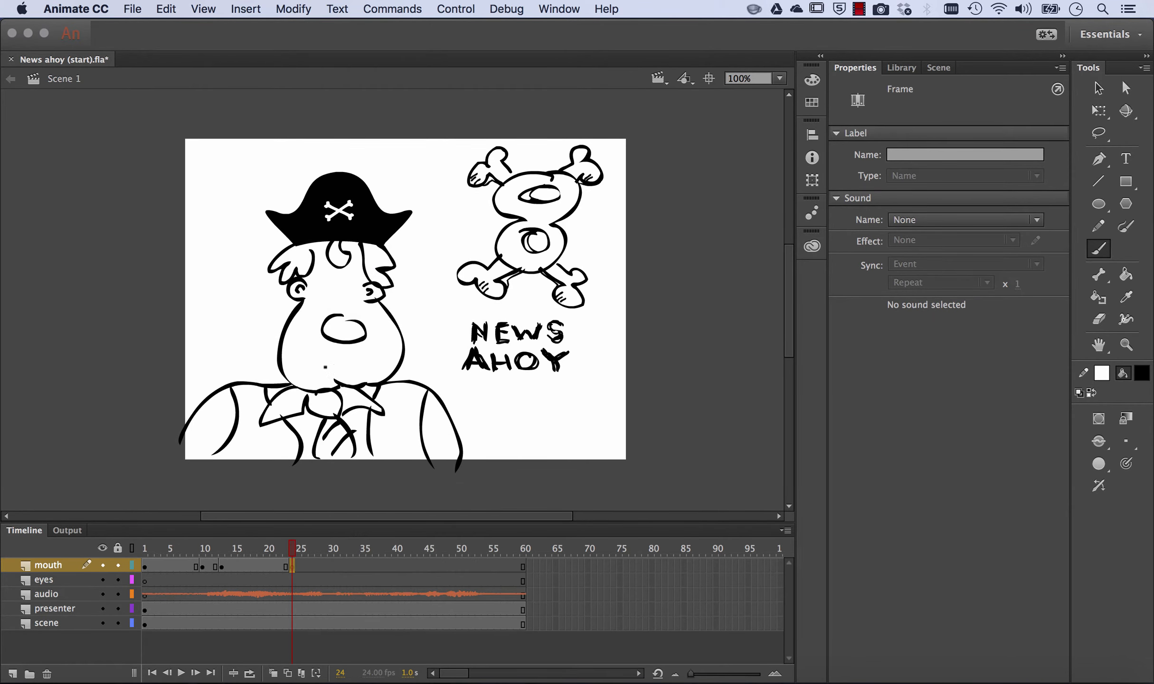
pyautogui.moveTo(346, 364); pyautogui.dragTo(352, 362)
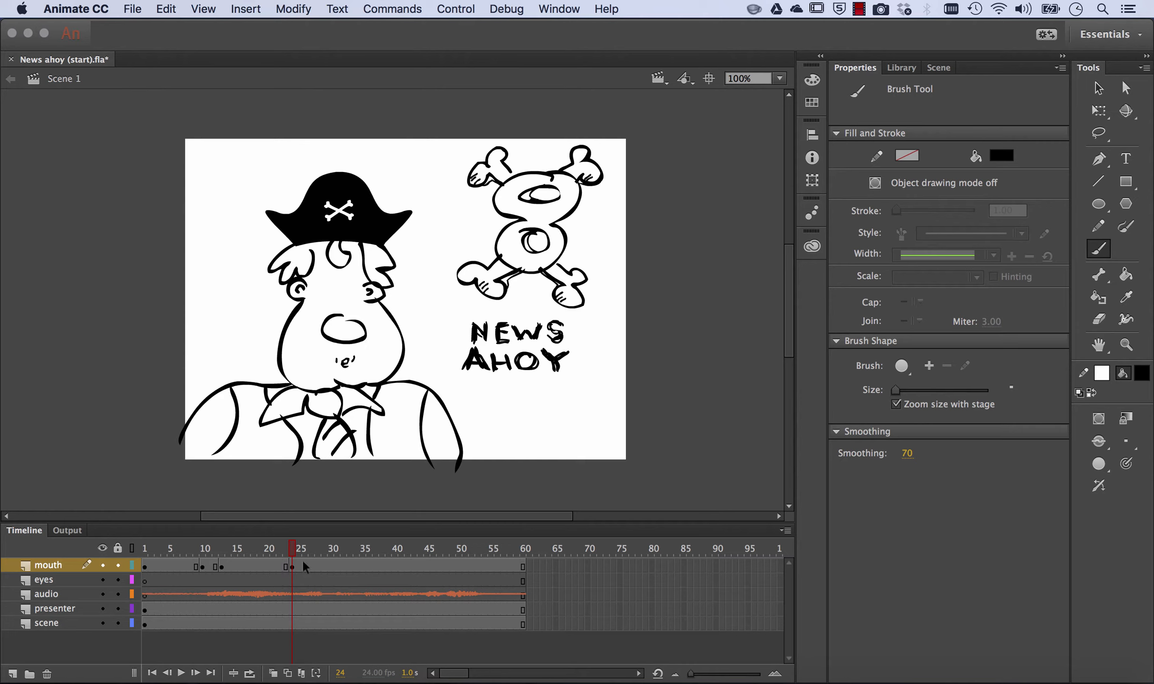
# Turn on onion skinning and extend its range back to about frame 7.
pyautogui.click(273, 673)
pyautogui.moveTo(284, 548); pyautogui.dragTo(181, 549)
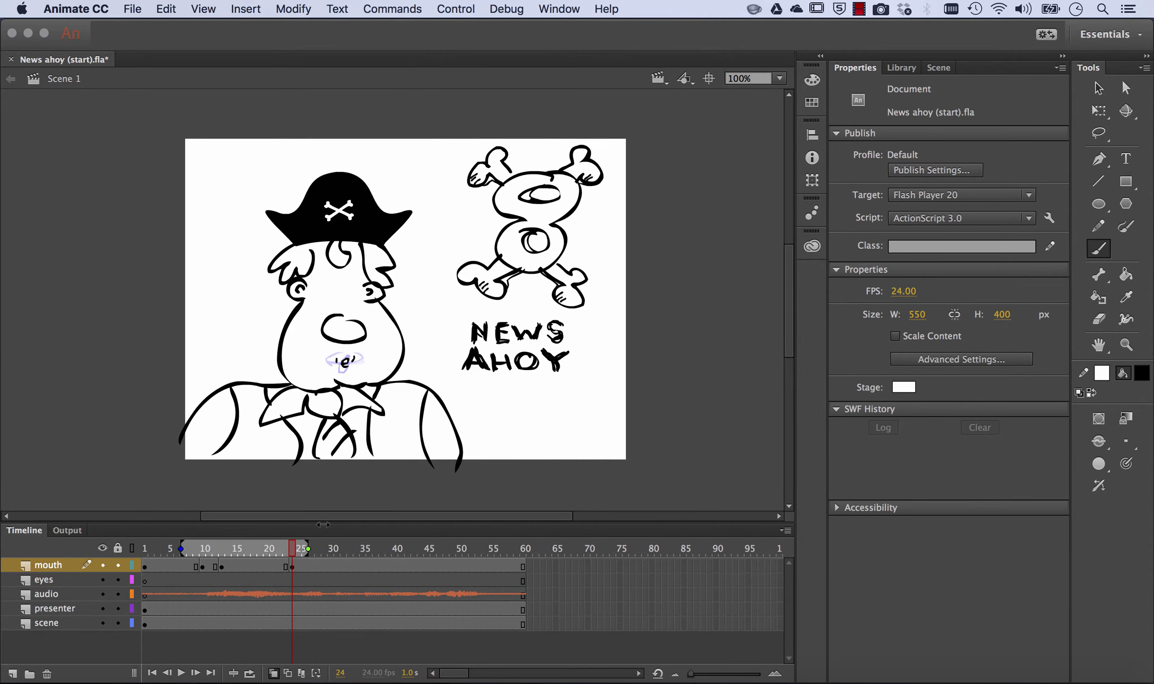
# Insert a blank keyframe at frame 26 of the mouth layer and brush a small, flat, slightly open mouth below the nose.
pyautogui.moveTo(294, 547); pyautogui.dragTo(142, 557)
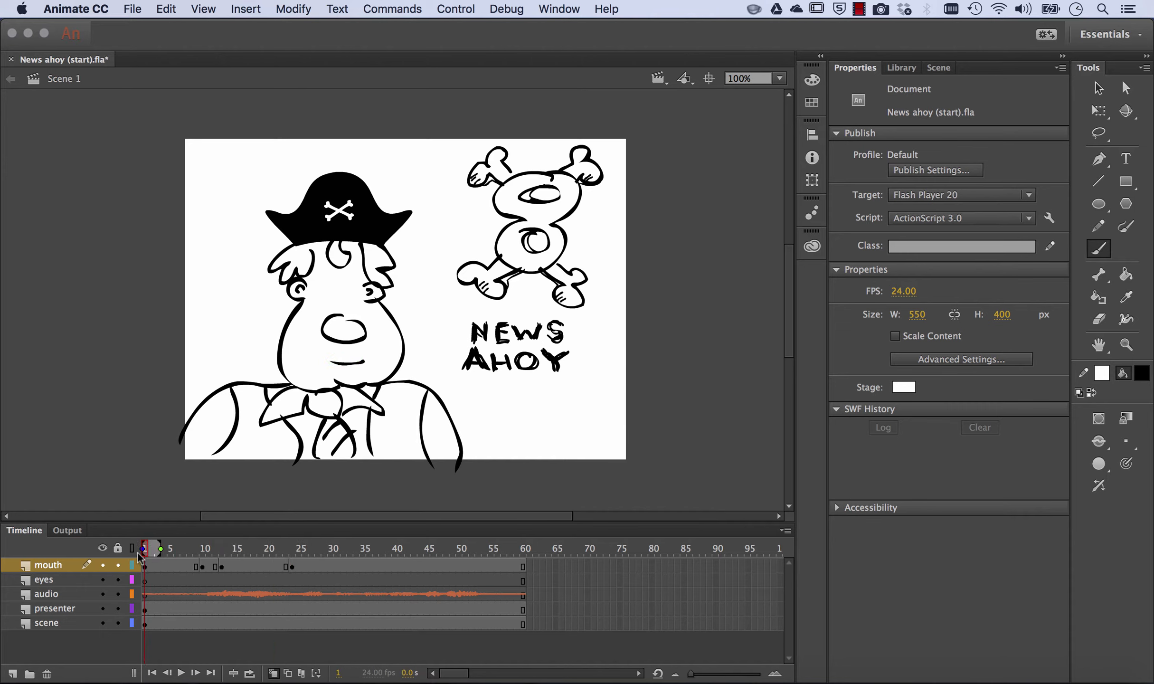
pyautogui.press('Return')
pyautogui.press('Return')
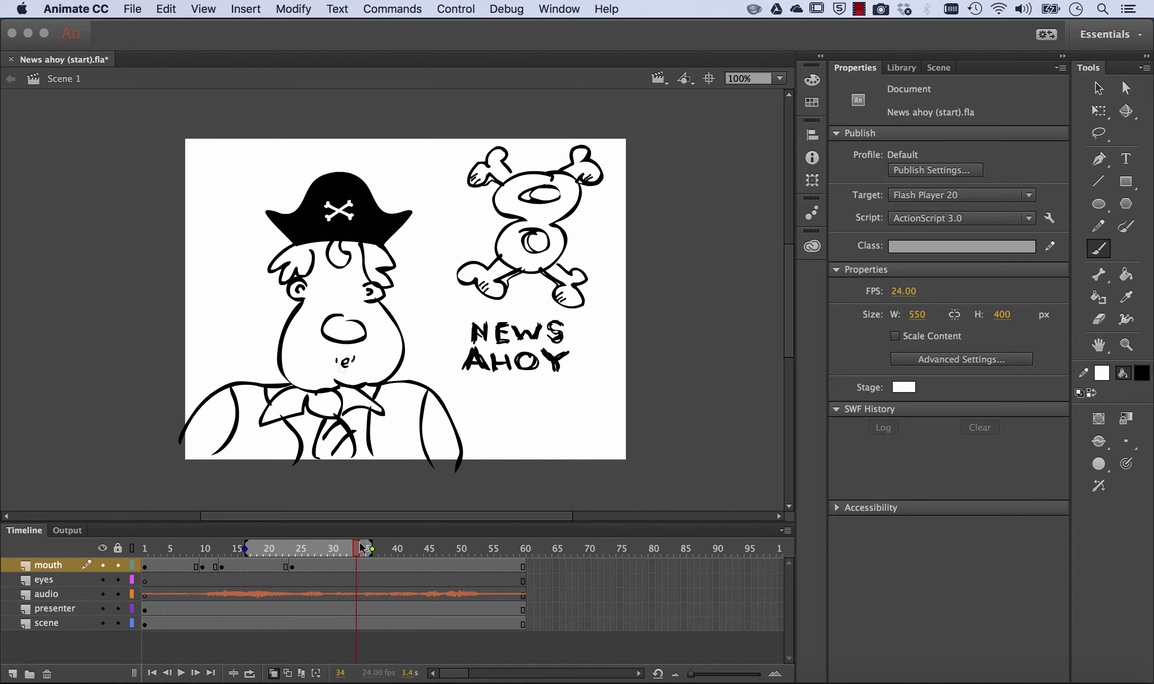
pyautogui.moveTo(358, 549); pyautogui.dragTo(303, 544)
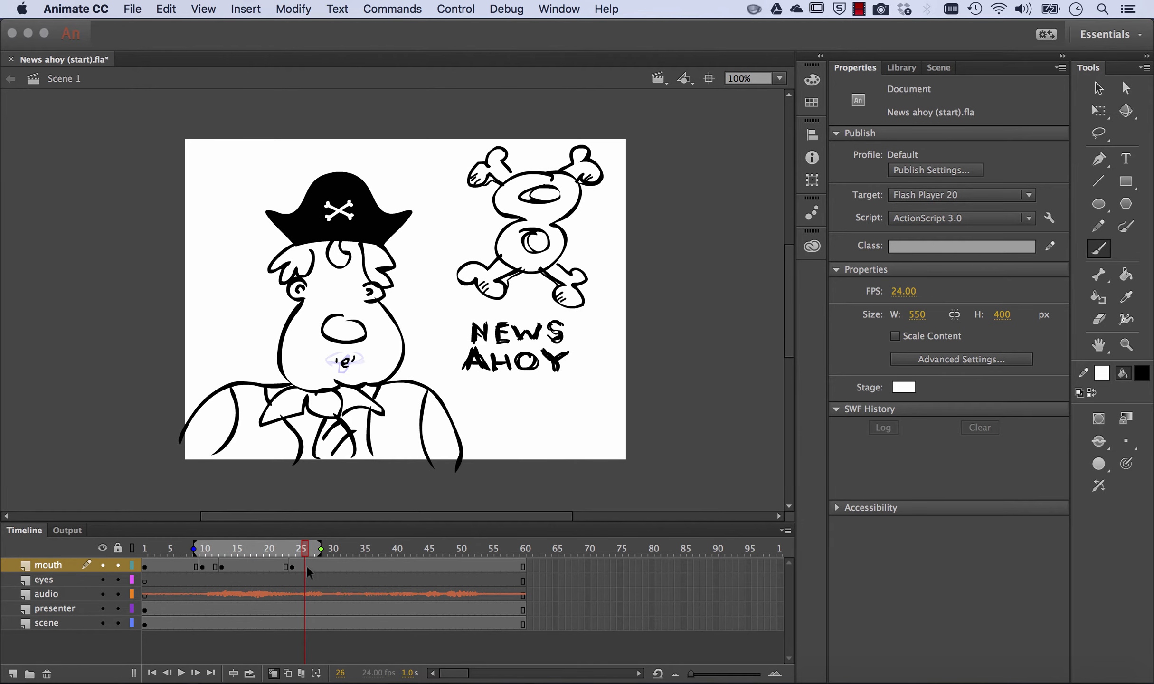
pyautogui.rightClick(306, 567)
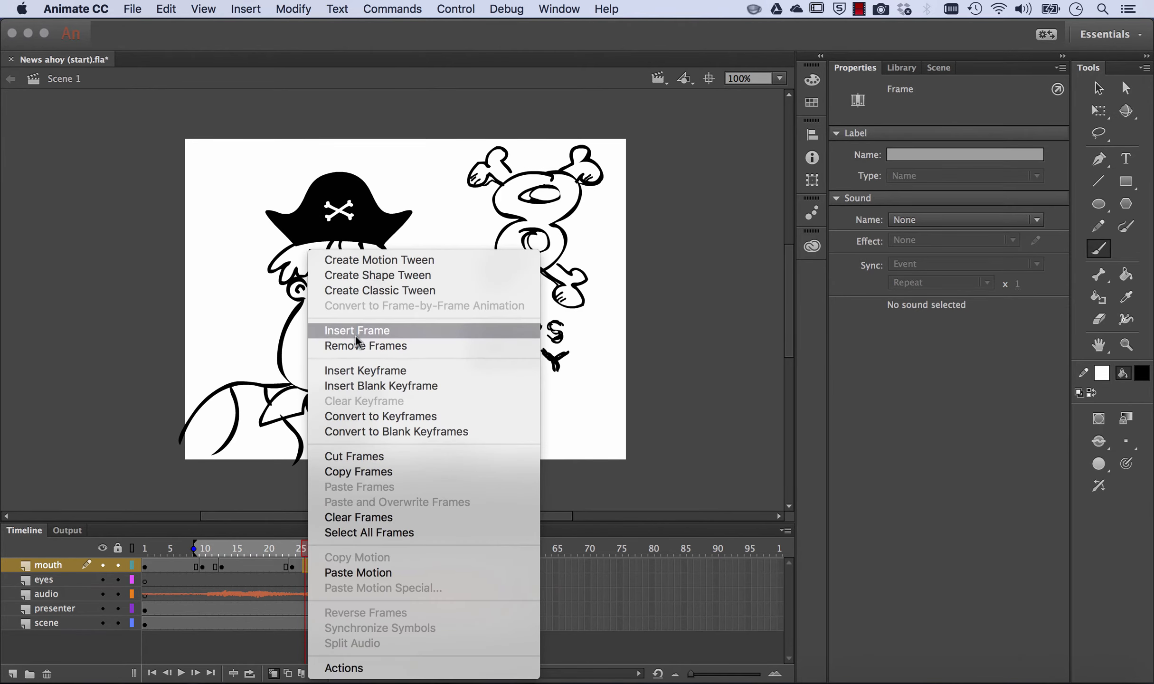
pyautogui.click(376, 388)
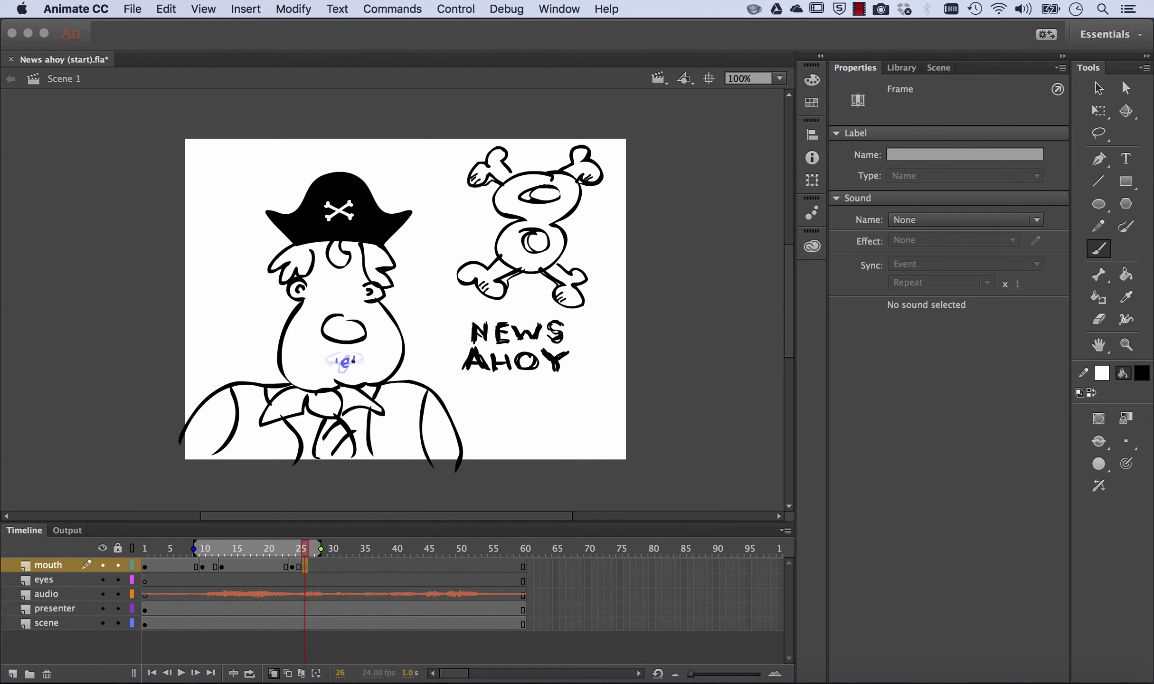
pyautogui.moveTo(333, 361); pyautogui.dragTo(351, 371)
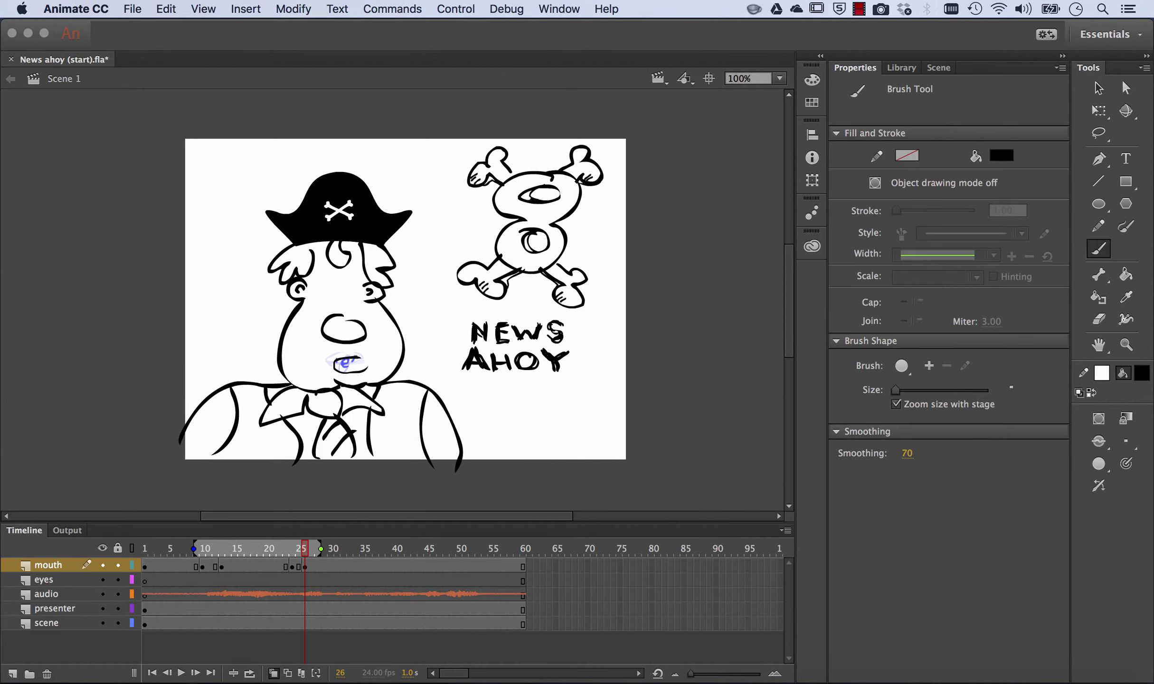
pyautogui.hotkey('ctrl', 'z')
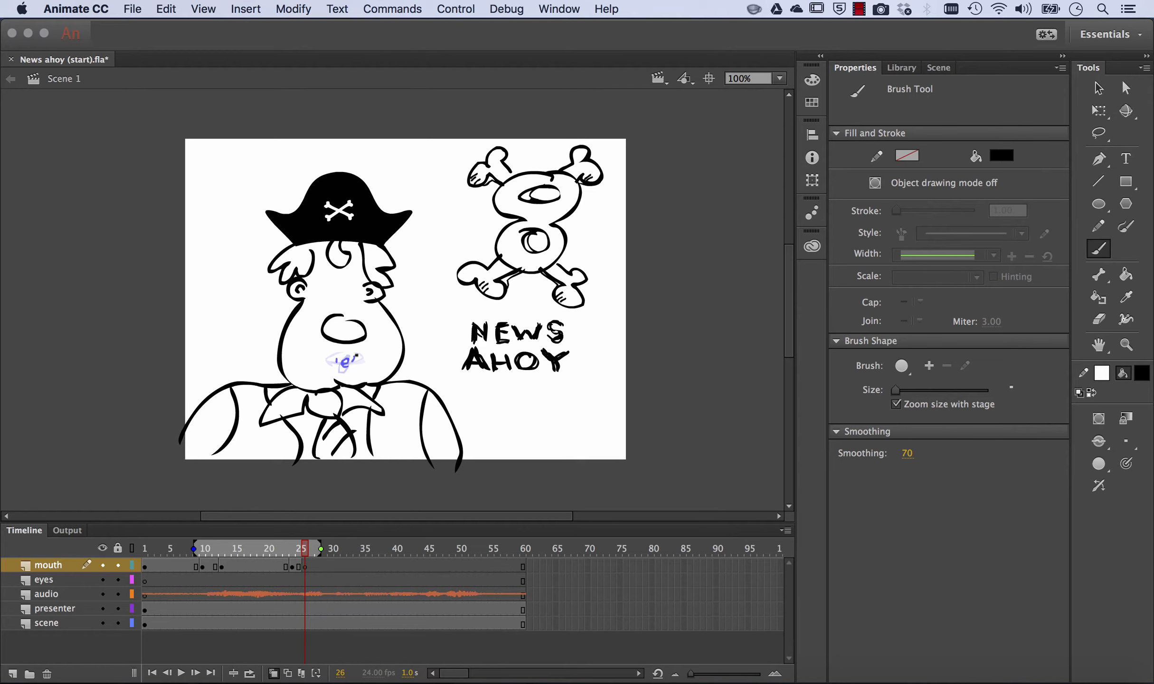
pyautogui.moveTo(334, 356); pyautogui.dragTo(362, 361)
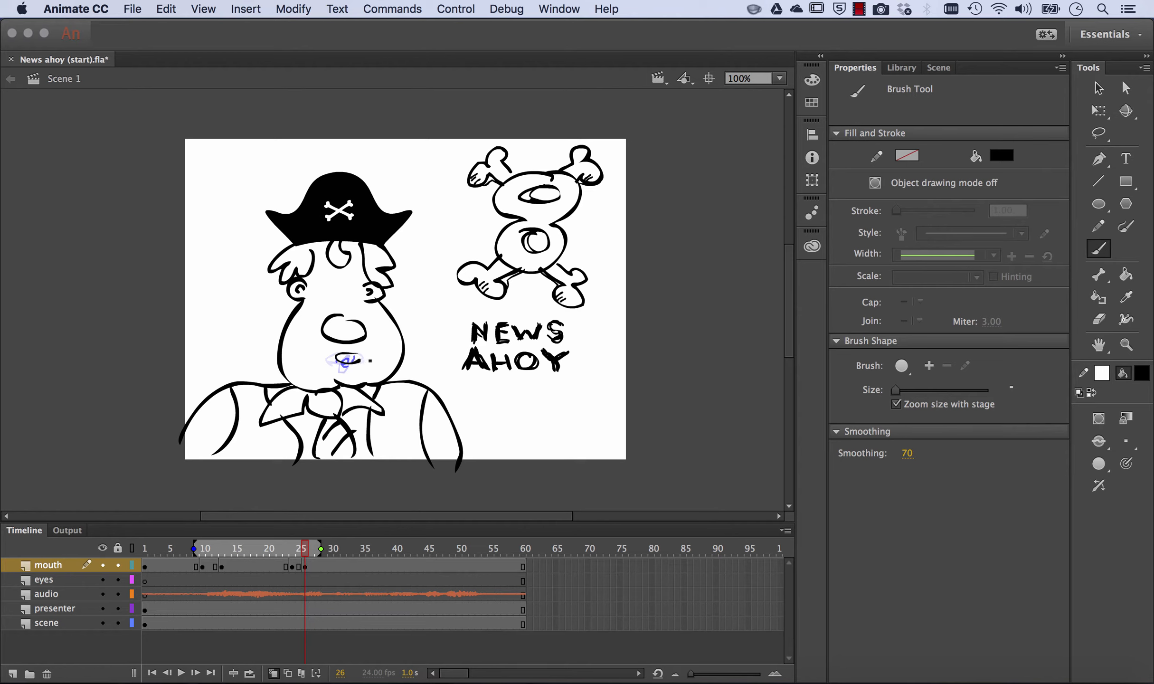
# Play the lip sync from frame 1 and scrub the audio around frames 20 to 31 to locate the next sound.
pyautogui.moveTo(305, 549); pyautogui.dragTo(111, 564)
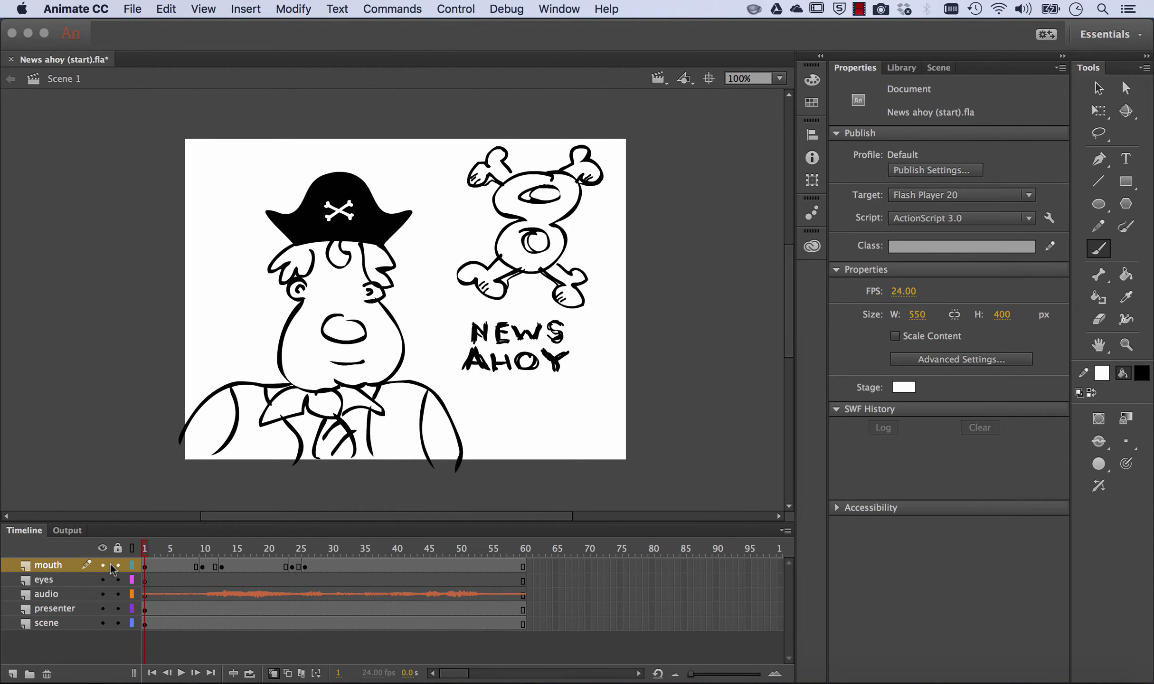
pyautogui.press('Return')
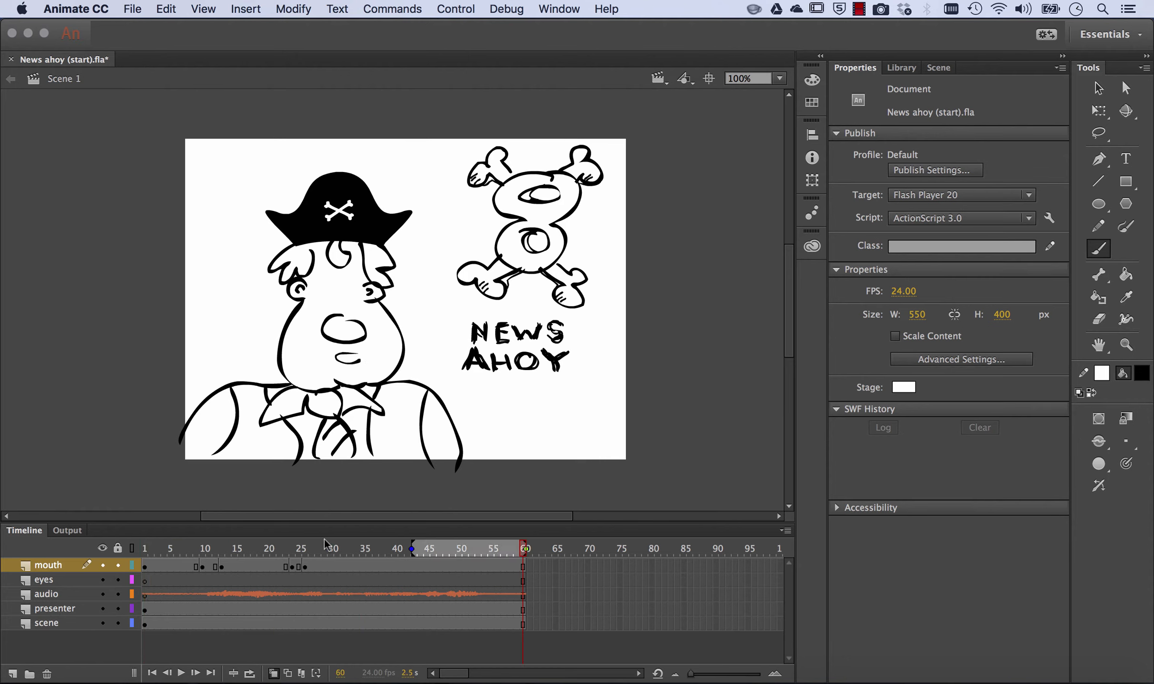
pyautogui.moveTo(307, 546); pyautogui.dragTo(267, 551)
pyautogui.click(338, 549)
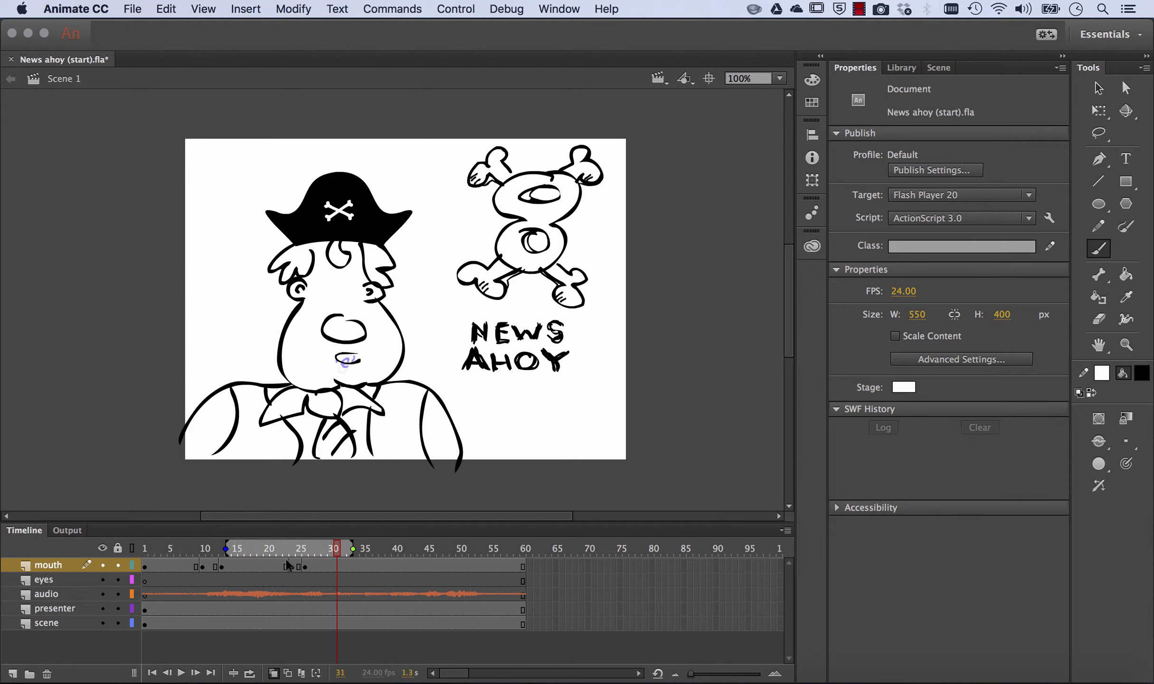
pyautogui.moveTo(336, 546)
pyautogui.mouseDown()
pyautogui.moveTo(312, 545)
pyautogui.moveTo(336, 546)
pyautogui.moveTo(324, 551)
pyautogui.mouseUp()
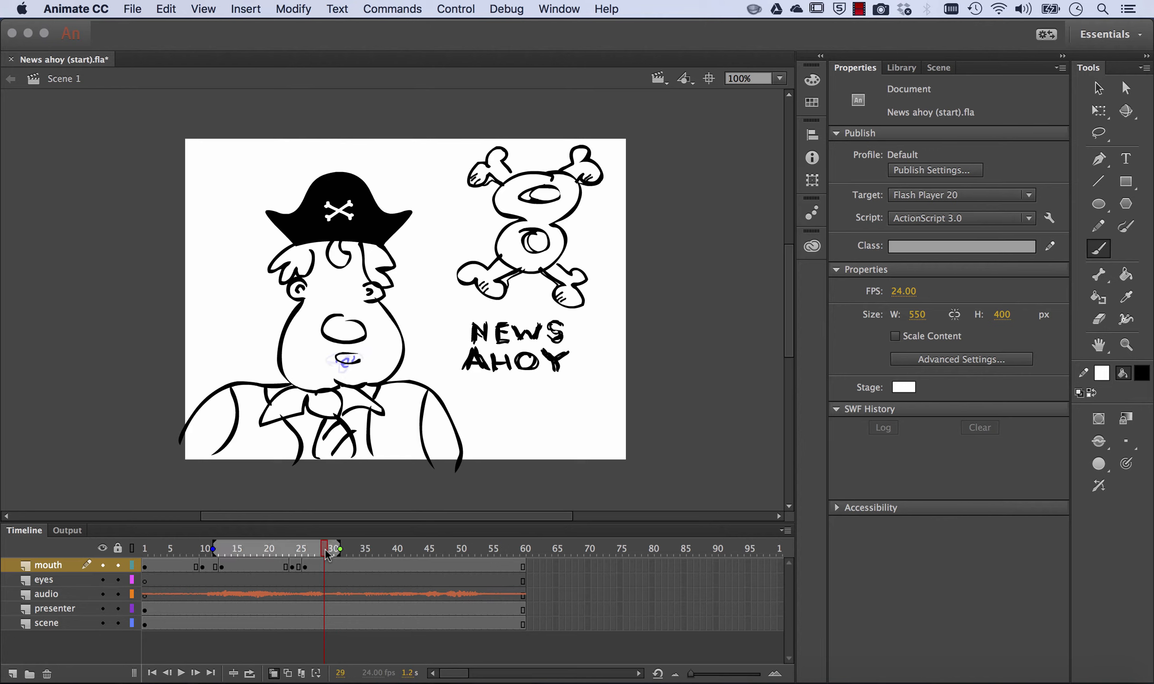
pyautogui.moveTo(323, 548); pyautogui.dragTo(131, 550)
pyautogui.press('Return')
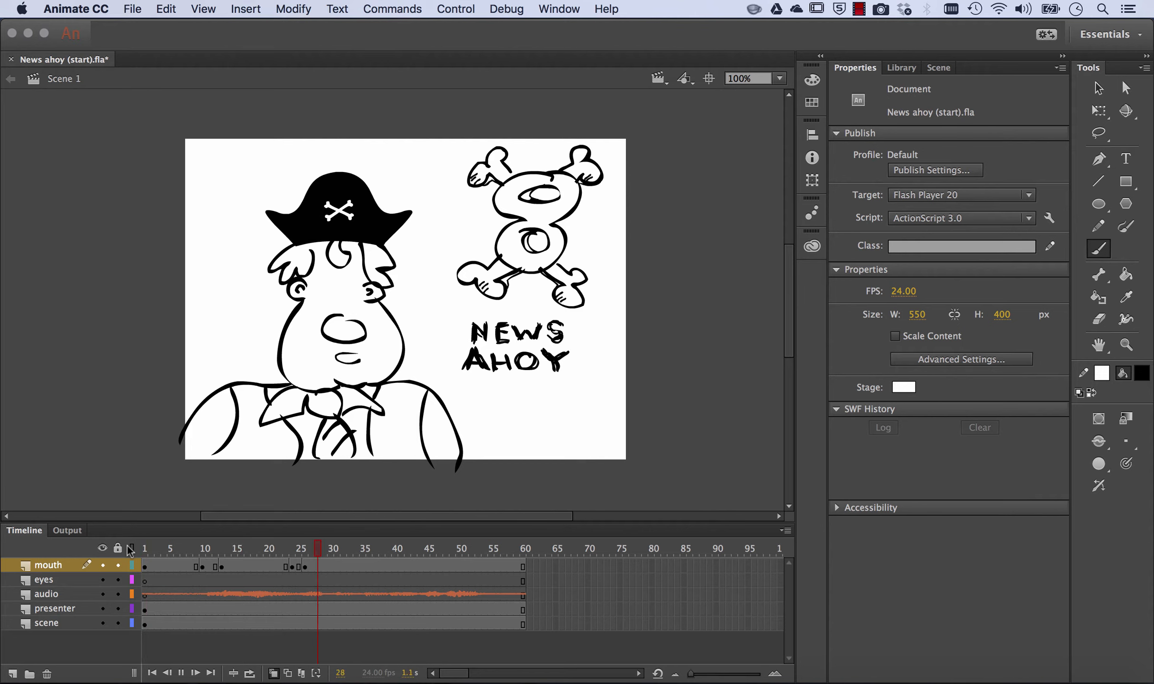
pyautogui.press('Return')
# Insert a blank keyframe at frame 32 of the mouth layer and brush a tiny, solid, nearly closed mouth below the nose.
pyautogui.moveTo(332, 548)
pyautogui.mouseDown()
pyautogui.moveTo(304, 549)
pyautogui.moveTo(345, 549)
pyautogui.mouseUp()
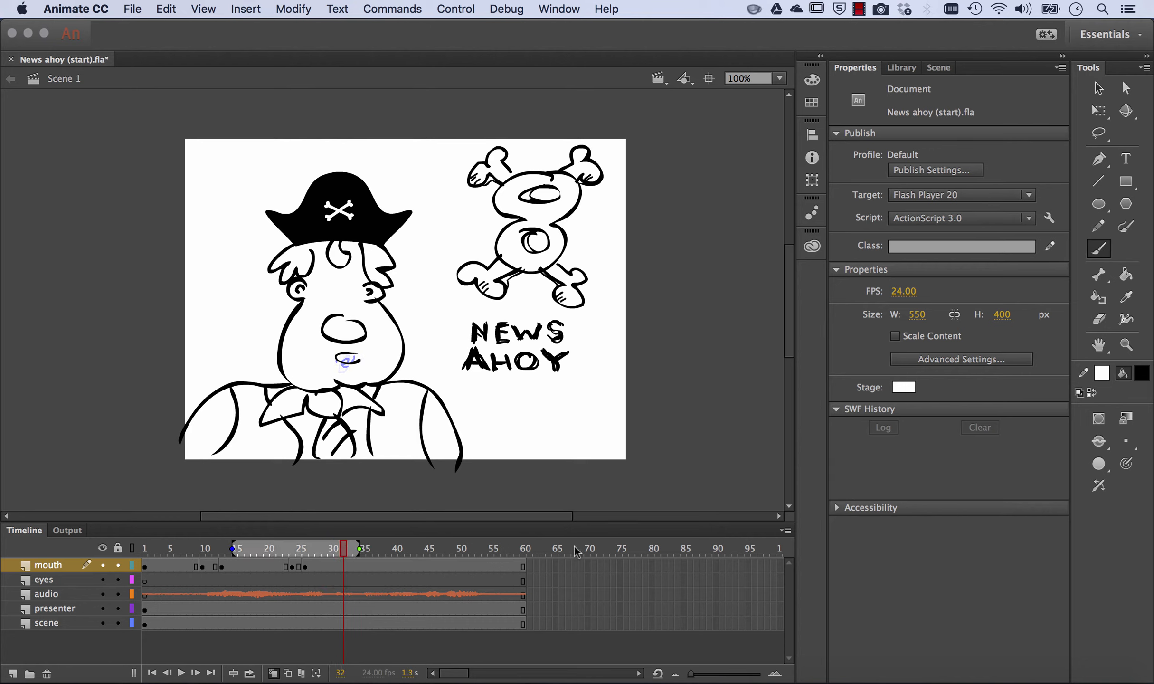
pyautogui.click(343, 565)
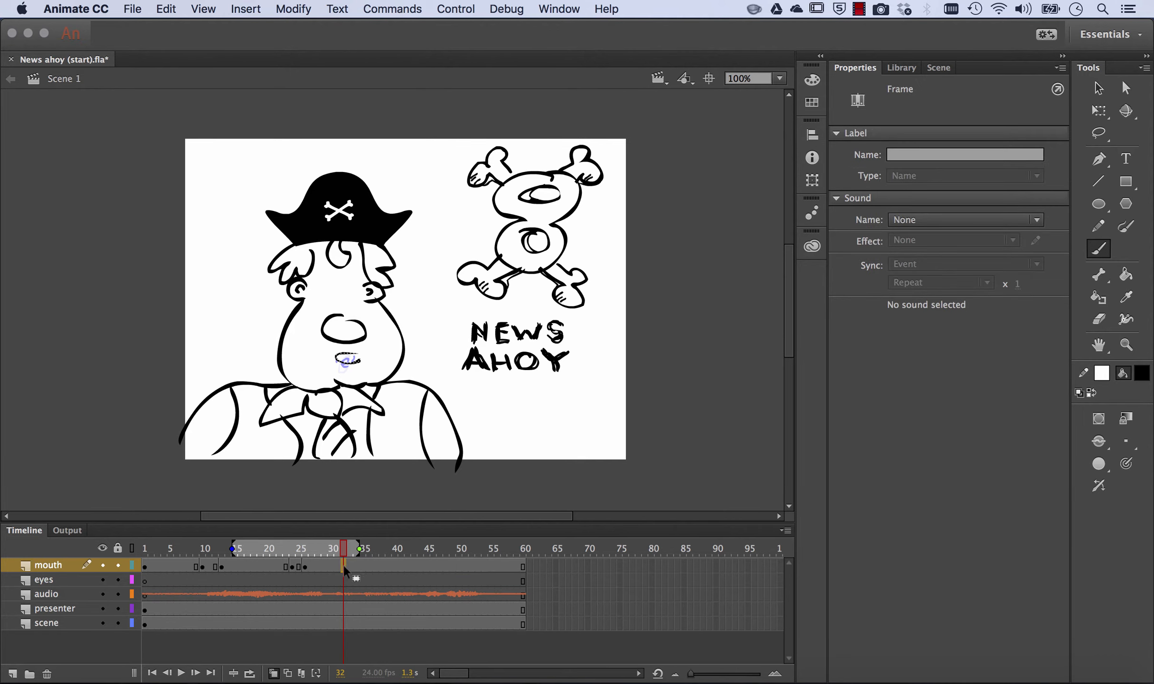
pyautogui.rightClick(343, 564)
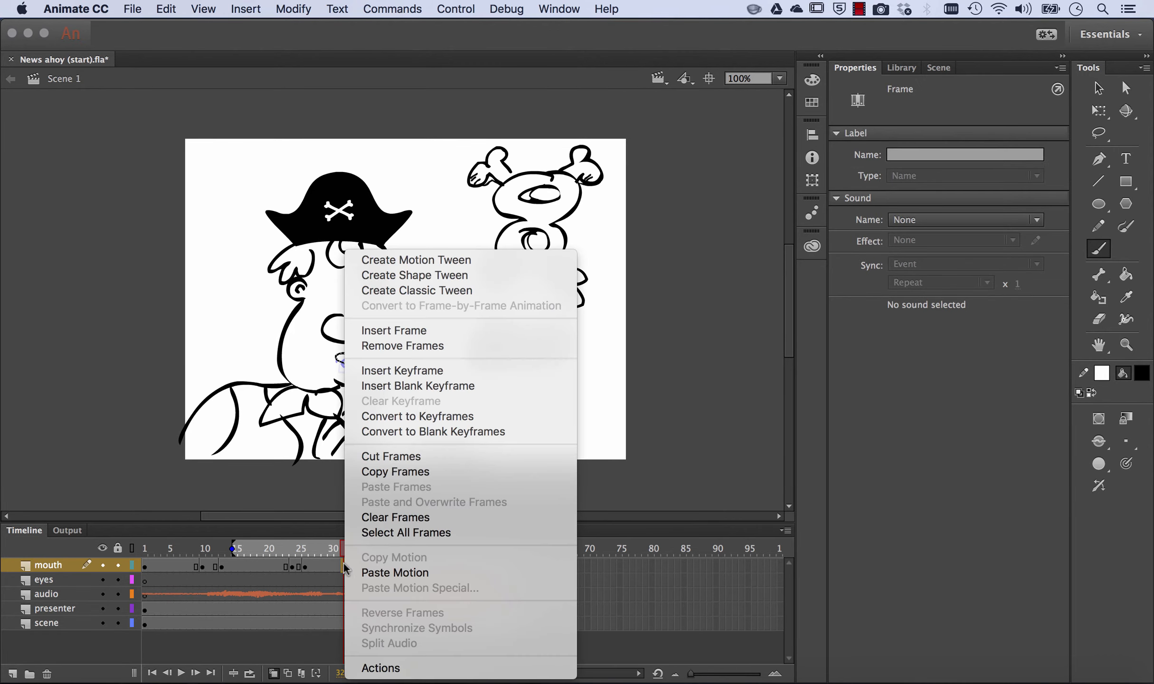
pyautogui.click(430, 386)
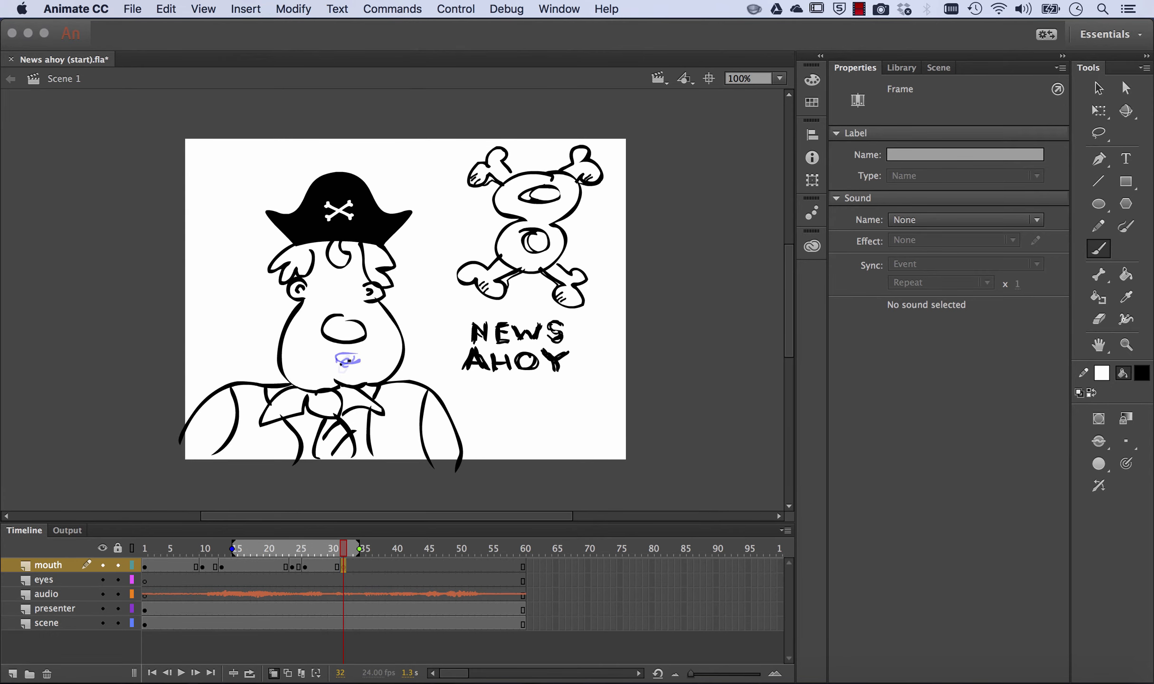
pyautogui.moveTo(348, 362); pyautogui.dragTo(341, 361)
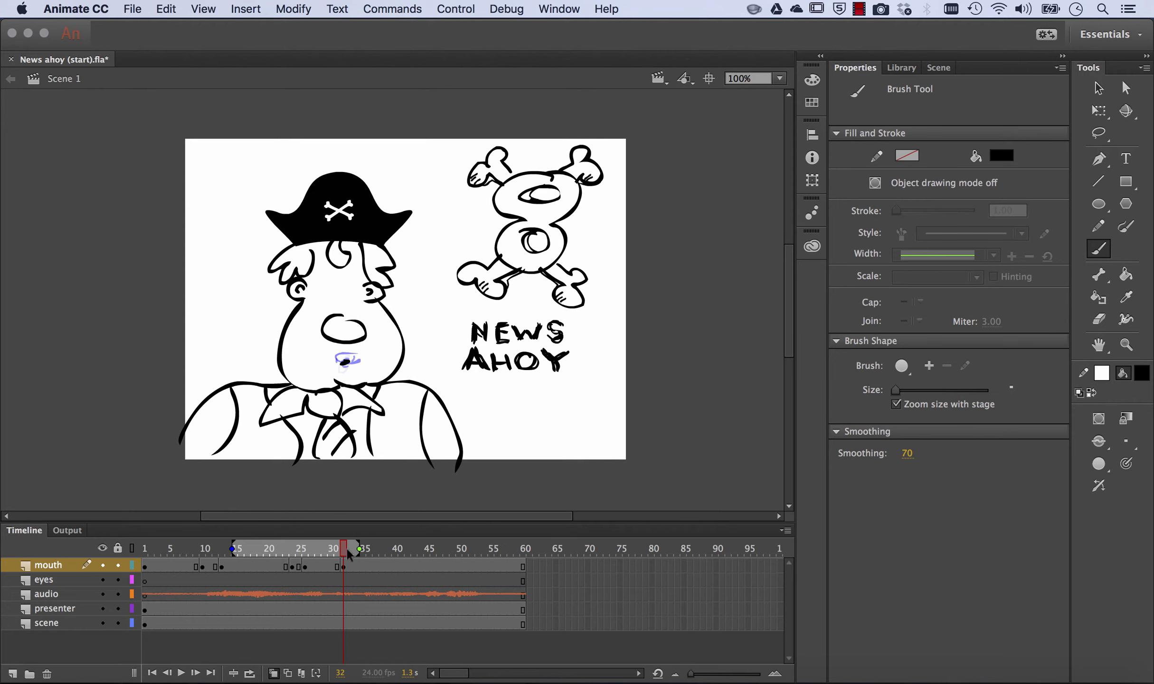
# Play the lip sync from the start, insert a blank keyframe at frame 35 of the mouth layer and brush a small round open mouth.
pyautogui.moveTo(350, 551)
pyautogui.mouseDown()
pyautogui.moveTo(370, 547)
pyautogui.moveTo(89, 543)
pyautogui.mouseUp()
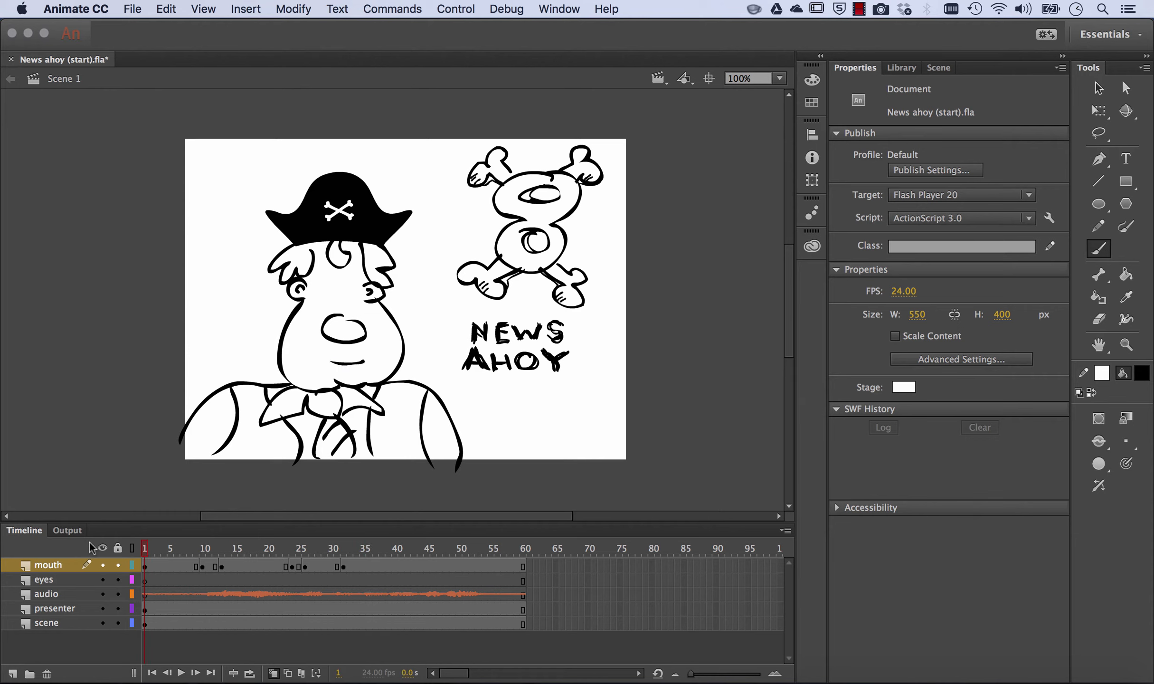
pyautogui.press('Return')
pyautogui.press('Return')
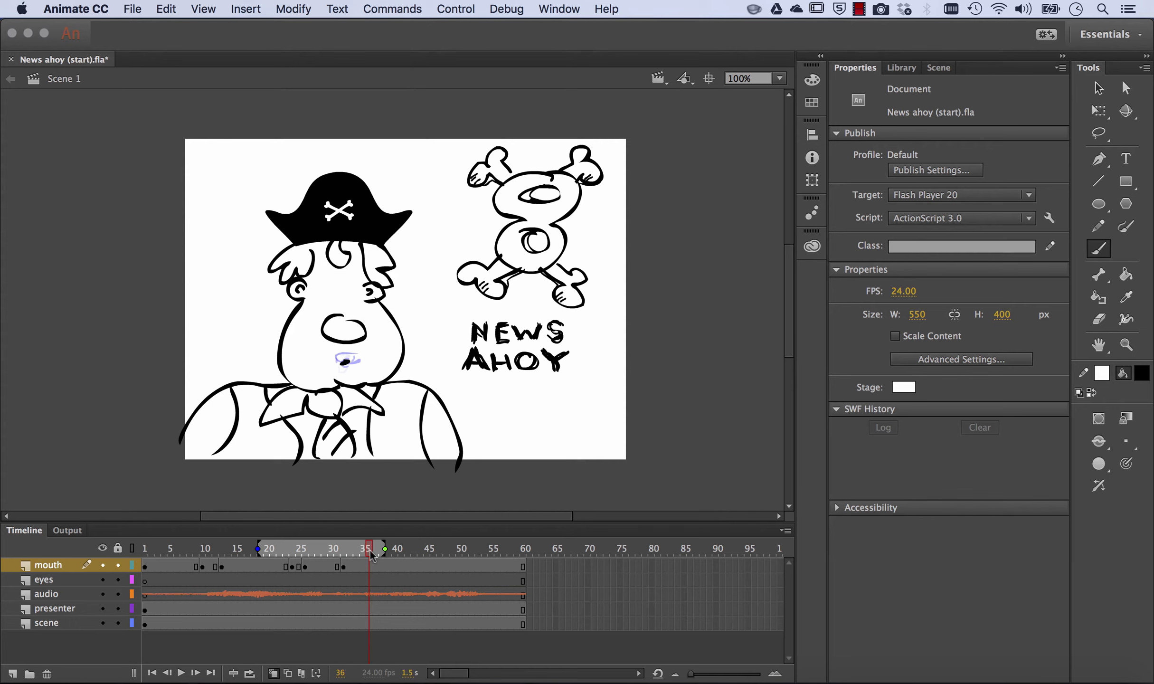
pyautogui.moveTo(370, 550); pyautogui.dragTo(363, 553)
pyautogui.rightClick(365, 563)
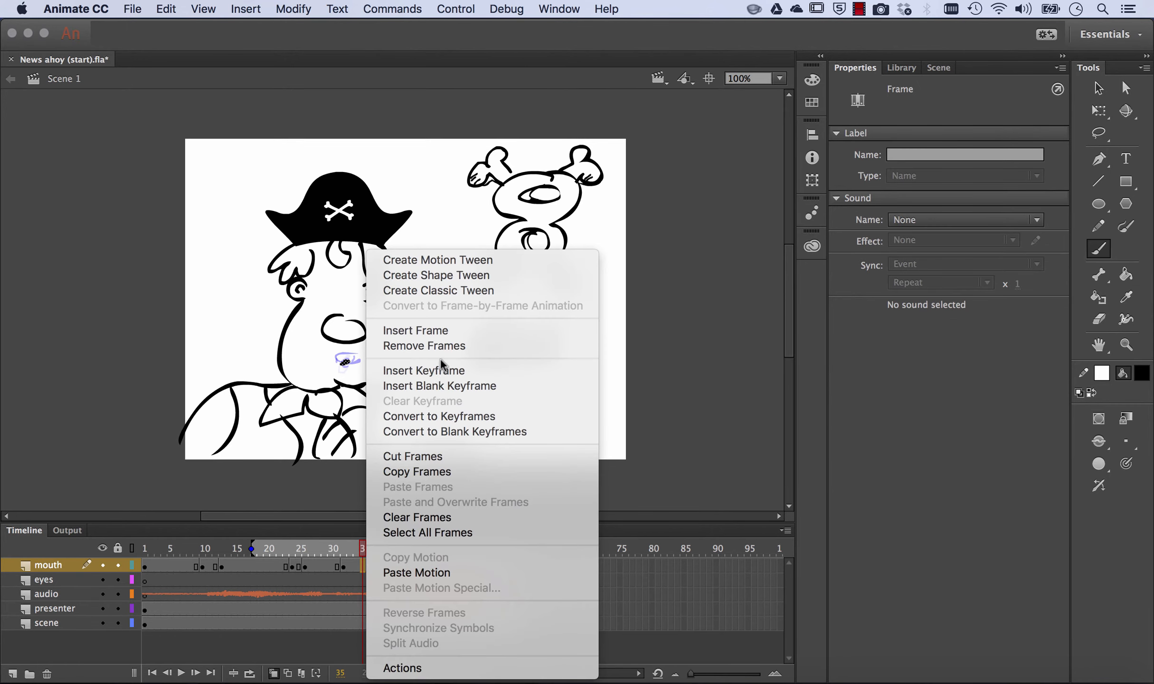
pyautogui.click(441, 385)
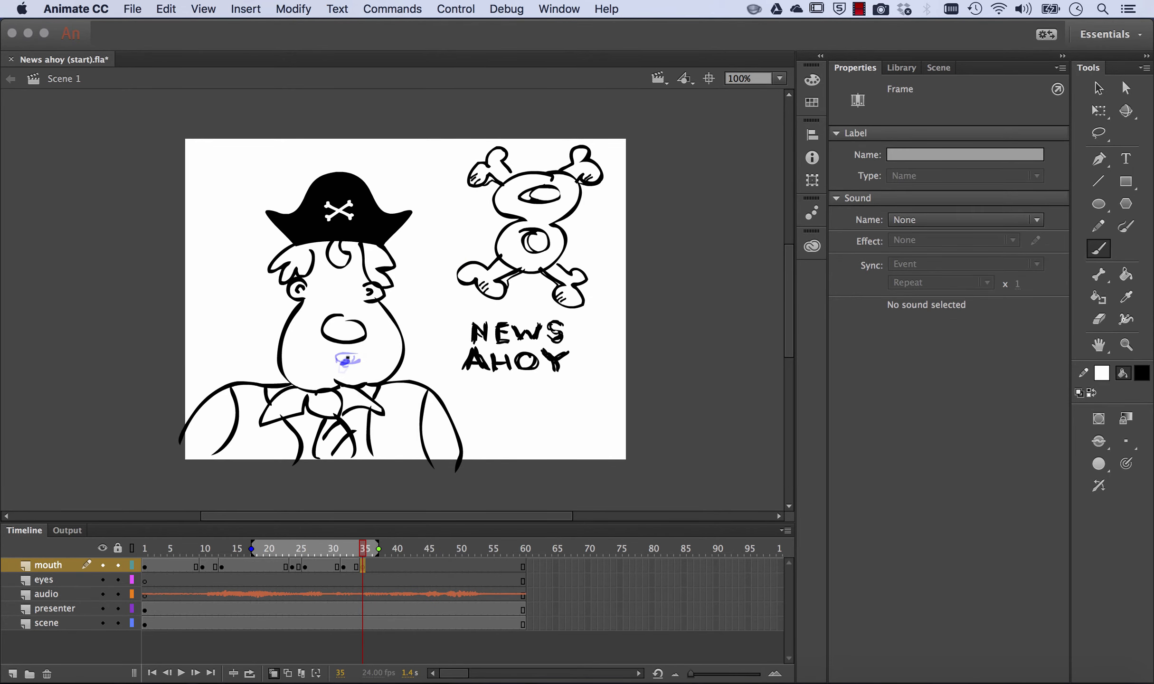
pyautogui.moveTo(350, 355)
pyautogui.mouseDown()
pyautogui.moveTo(339, 362)
pyautogui.moveTo(350, 356)
pyautogui.mouseUp()
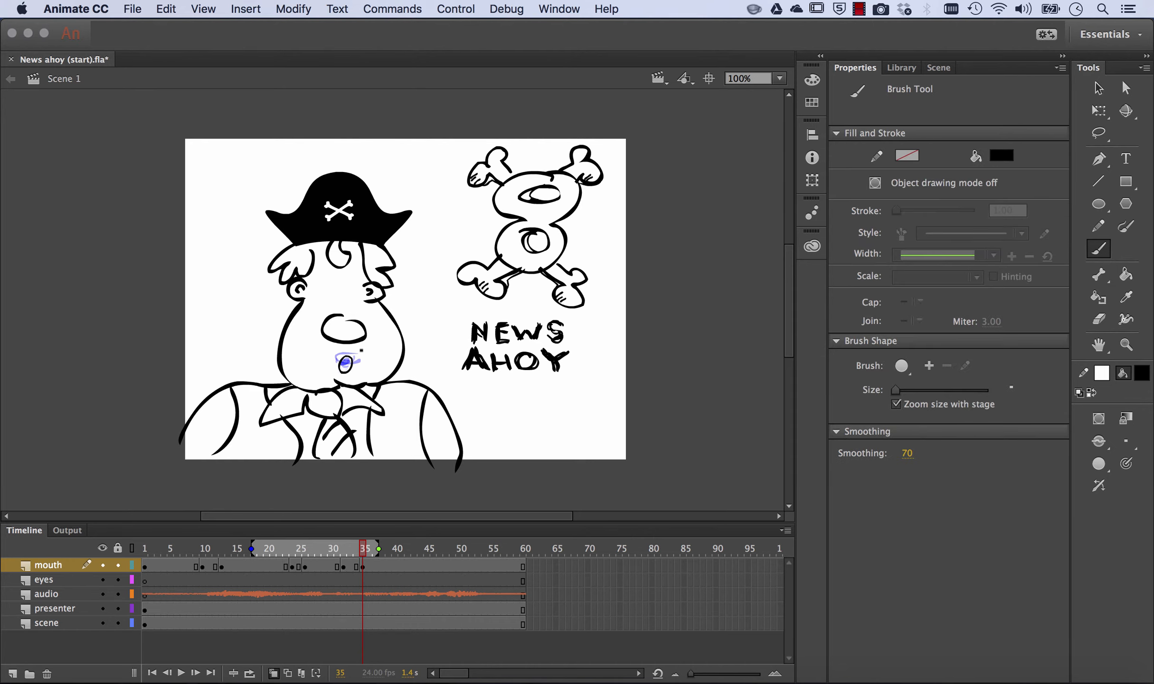
# Insert a blank keyframe at frame 38 of the mouth layer and brush a wide, flat, roughly rectangular open mouth.
pyautogui.click(366, 548)
pyautogui.click(390, 549)
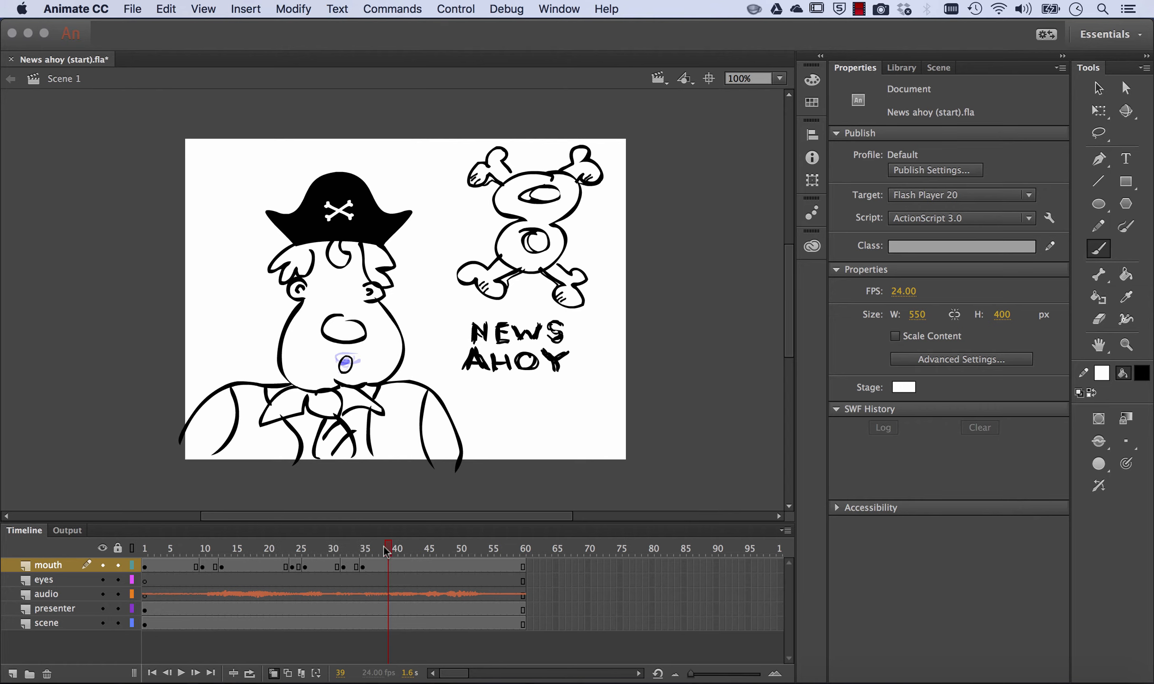
pyautogui.click(384, 565)
pyautogui.rightClick(378, 564)
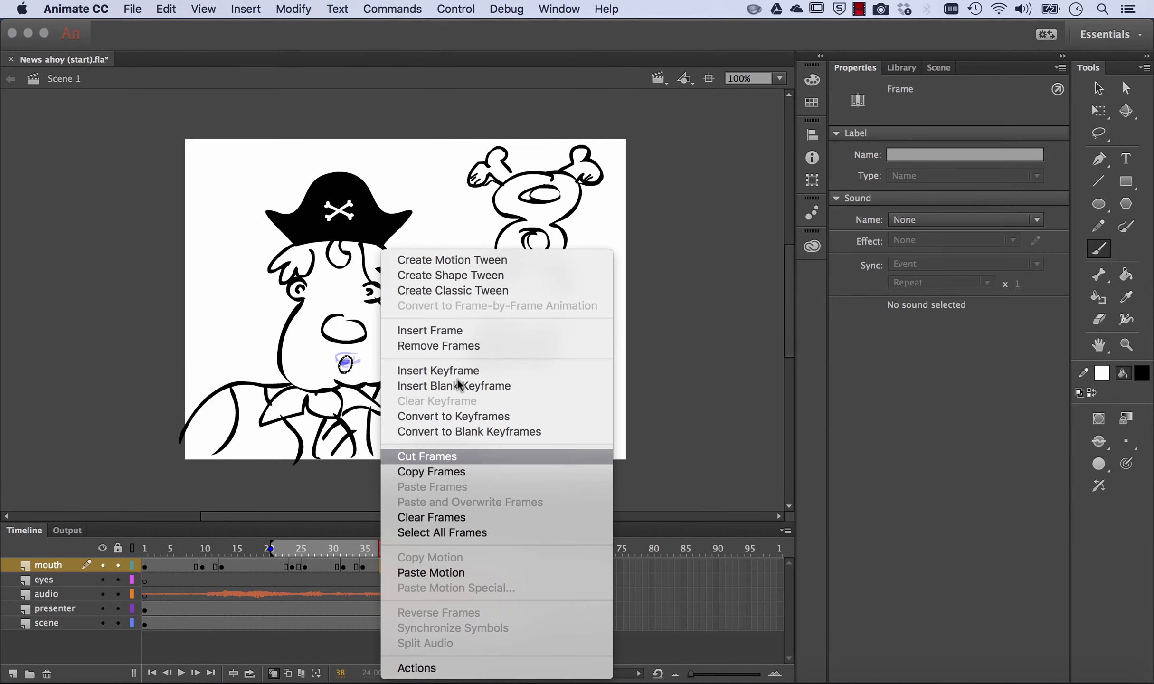
pyautogui.click(457, 386)
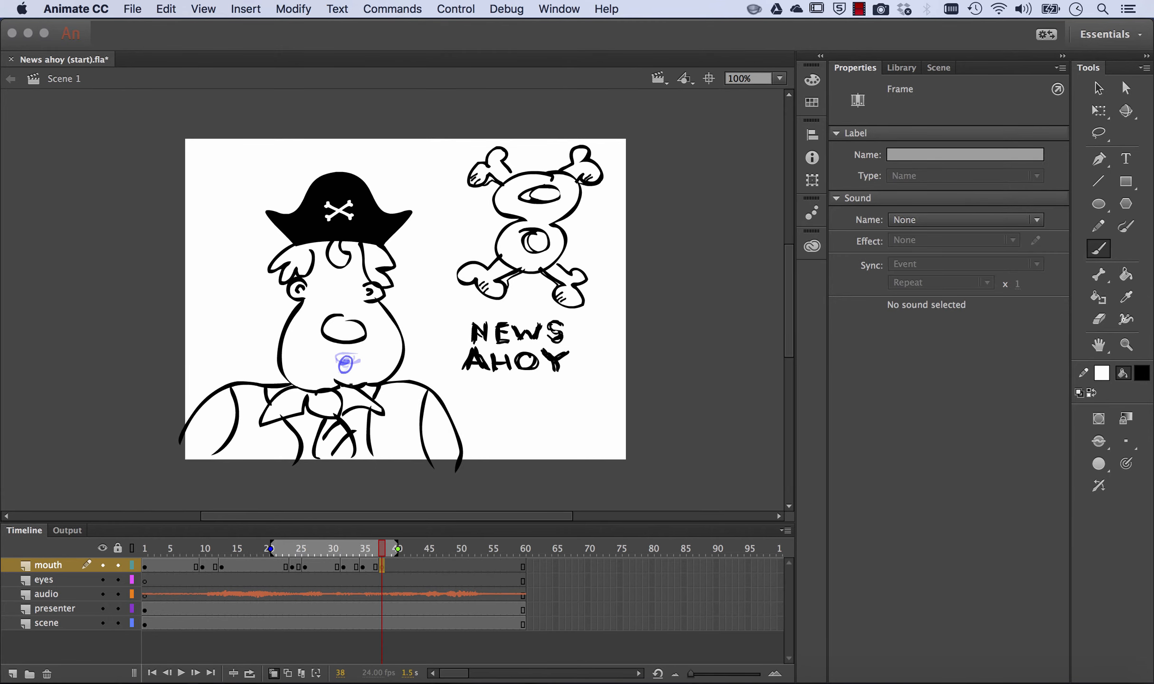
pyautogui.moveTo(343, 368); pyautogui.dragTo(370, 355)
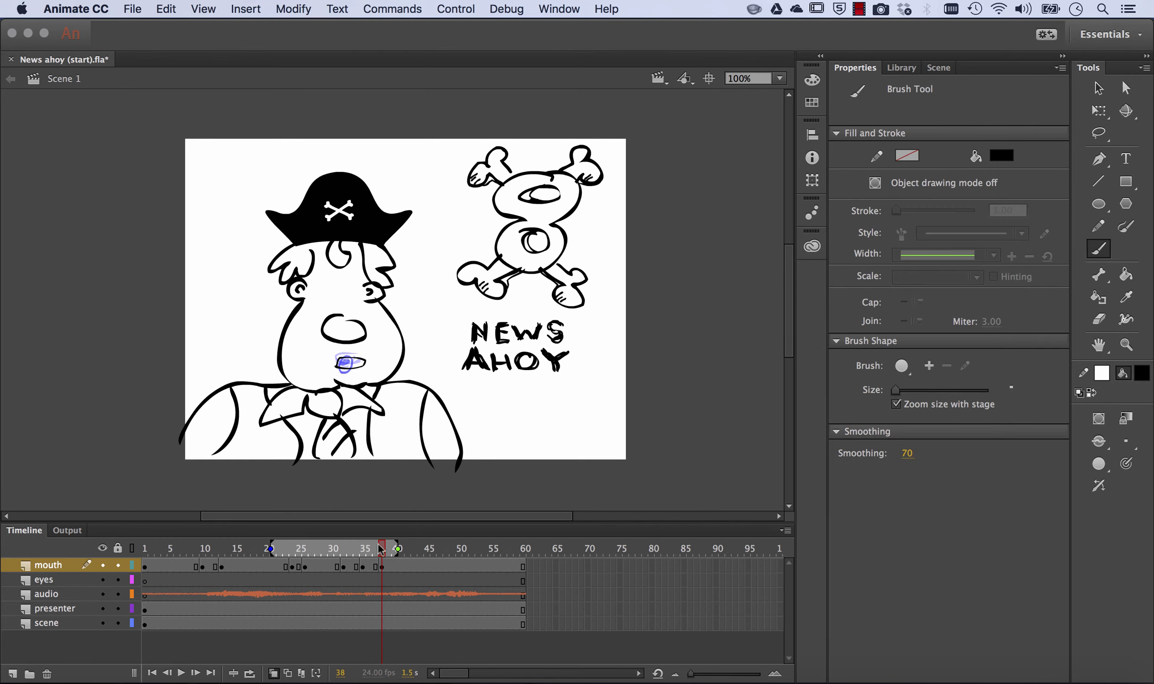
# Play the lip sync from frame 1 and scrub the audio around frames 43 to 52 to locate the next sound.
pyautogui.moveTo(379, 545); pyautogui.dragTo(10, 554)
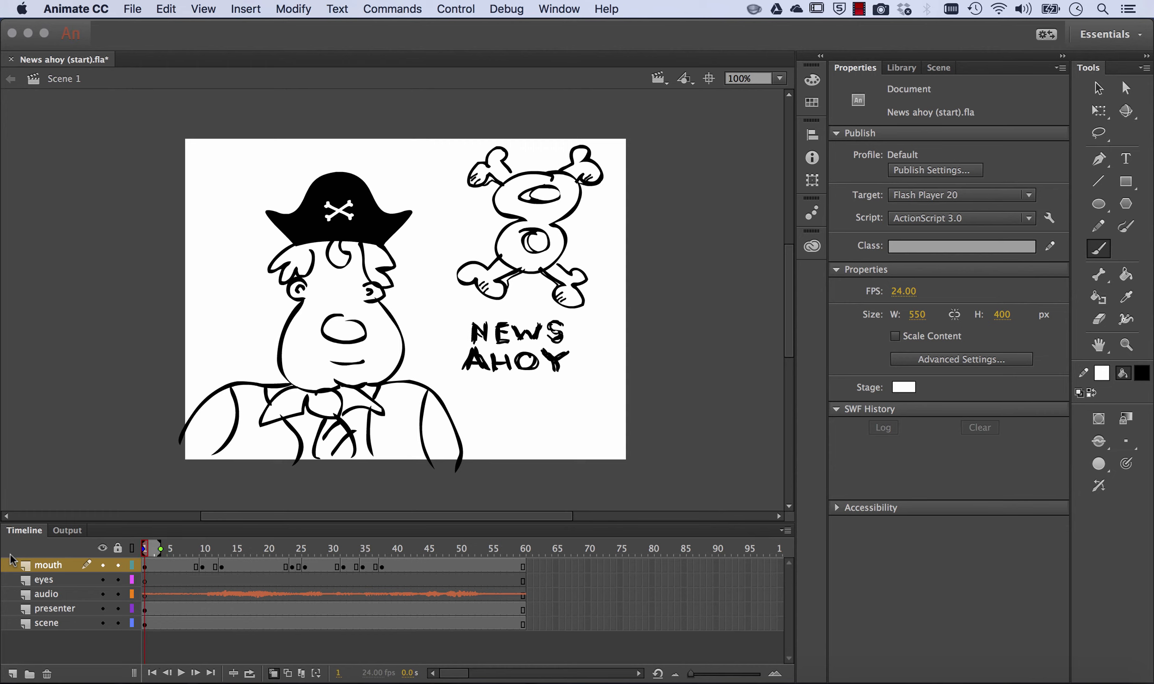
pyautogui.press('Return')
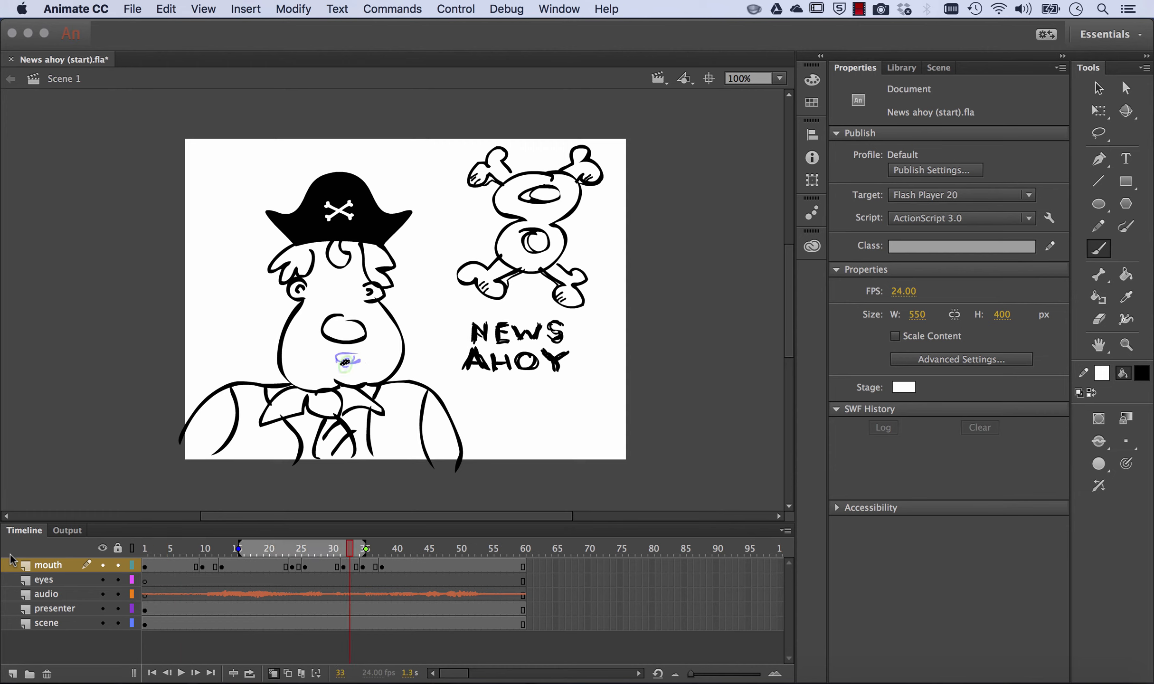
pyautogui.press('Return')
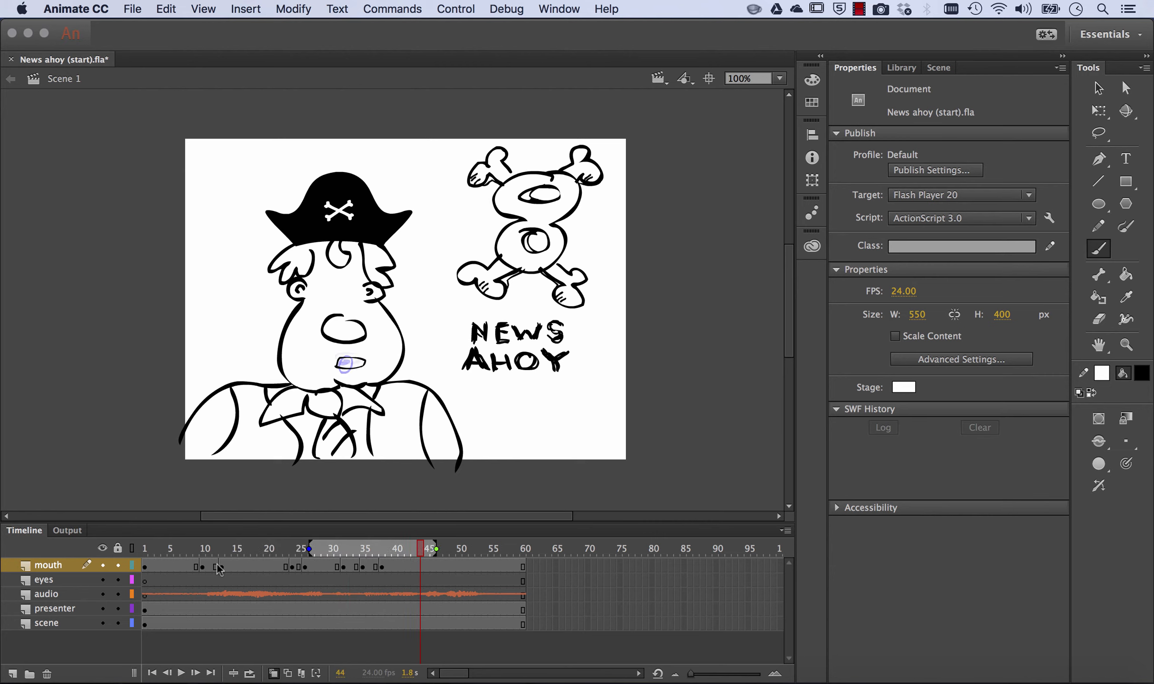
pyautogui.moveTo(421, 547); pyautogui.dragTo(16, 515)
pyautogui.press('Return')
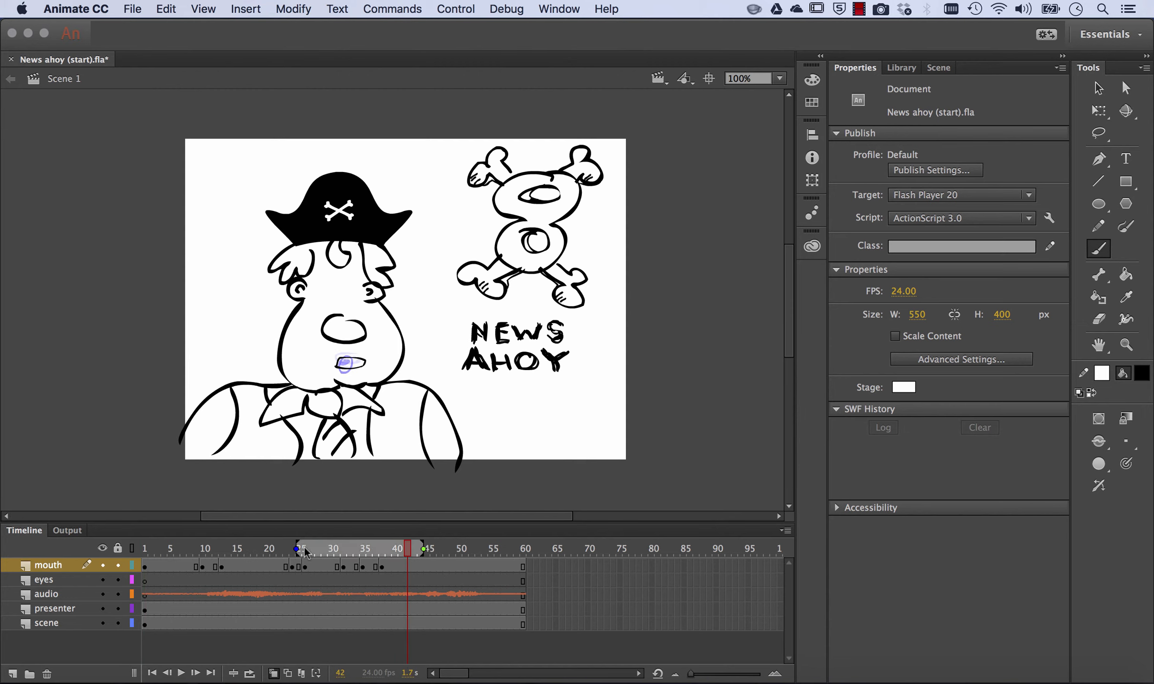
pyautogui.click(469, 549)
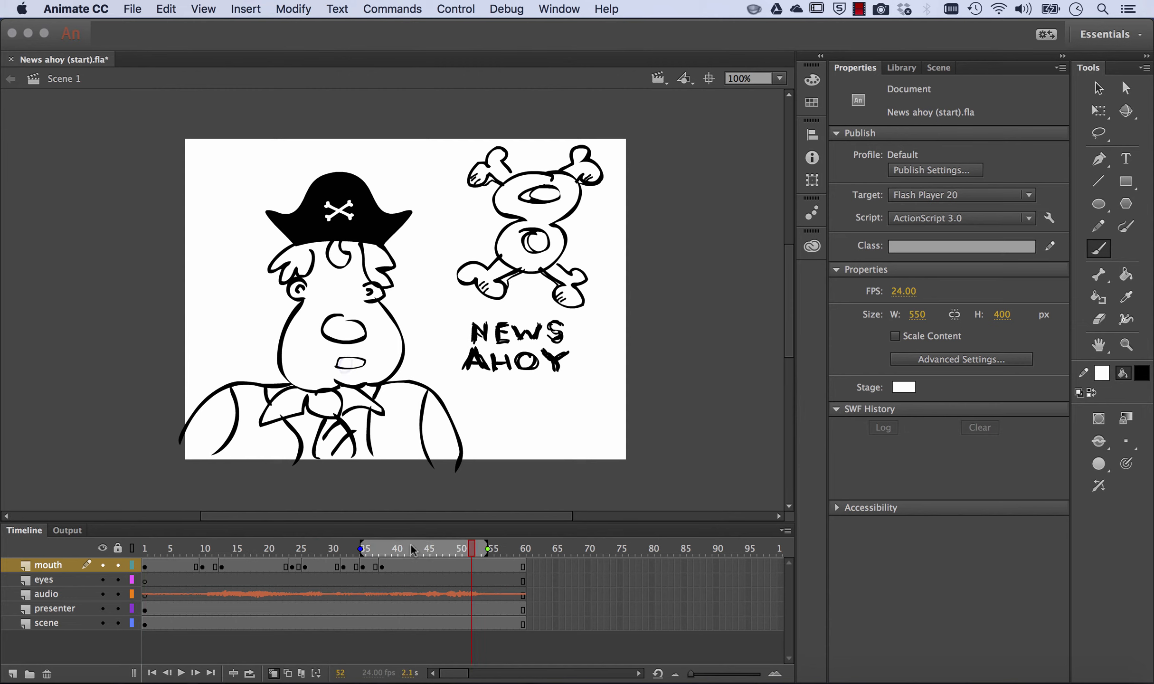
pyautogui.click(411, 547)
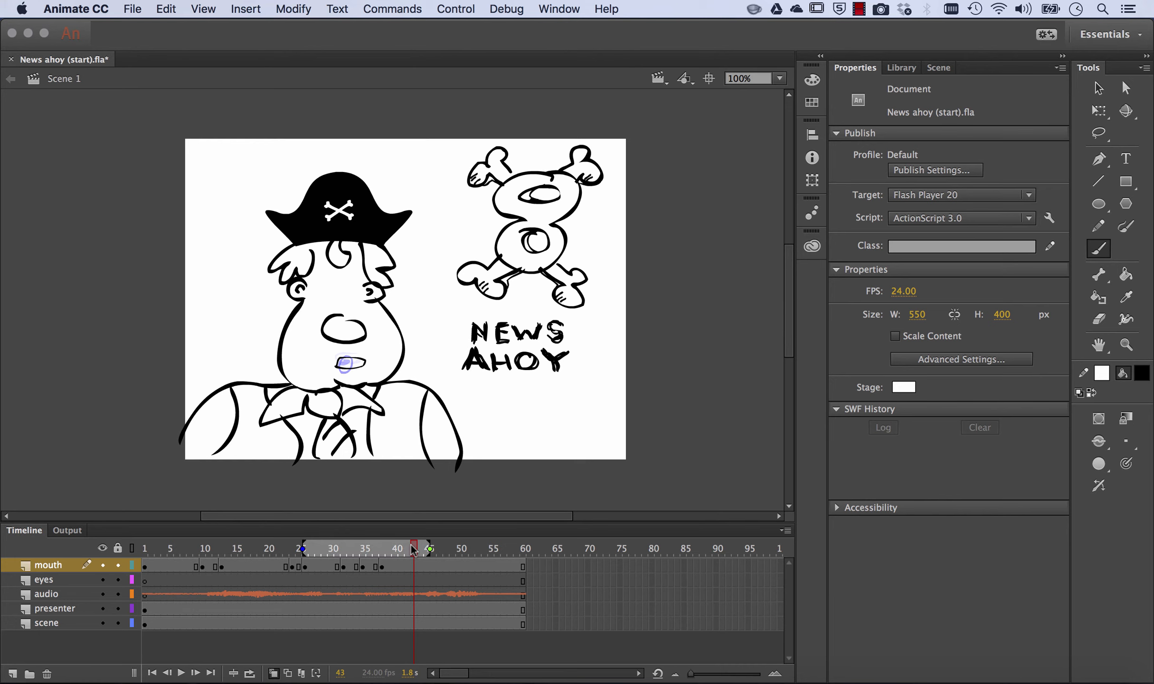
# Insert a blank keyframe at frame 45 of the mouth layer and brush a small round mouth below the nose.
pyautogui.click(425, 550)
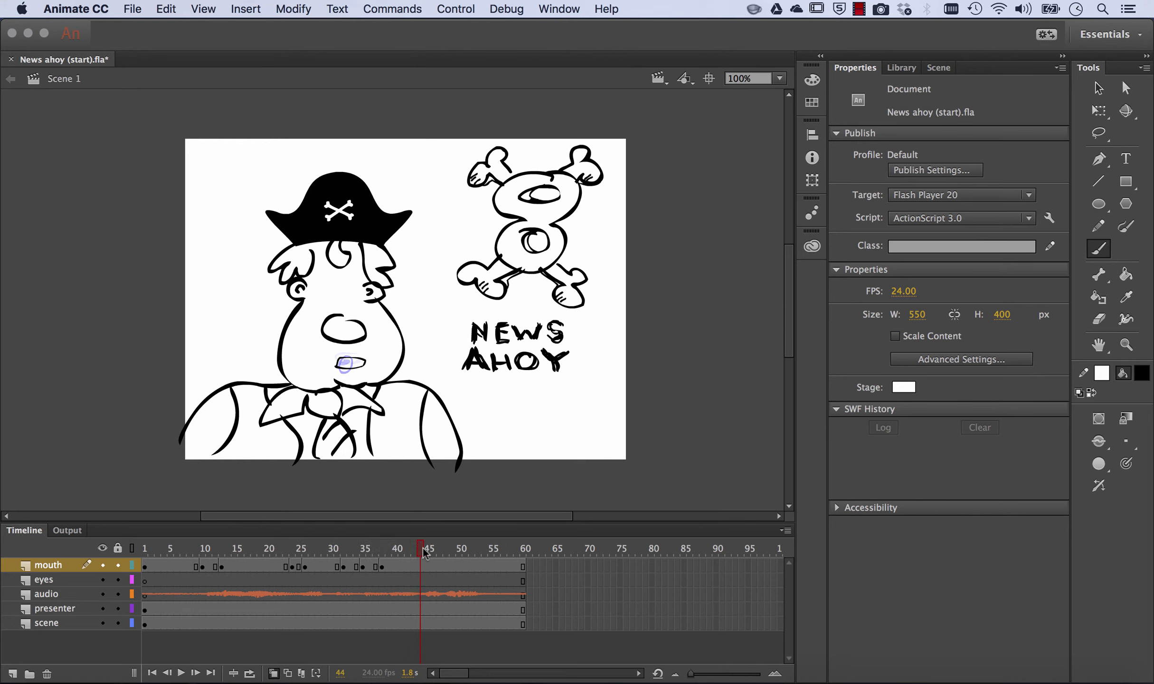
pyautogui.click(427, 549)
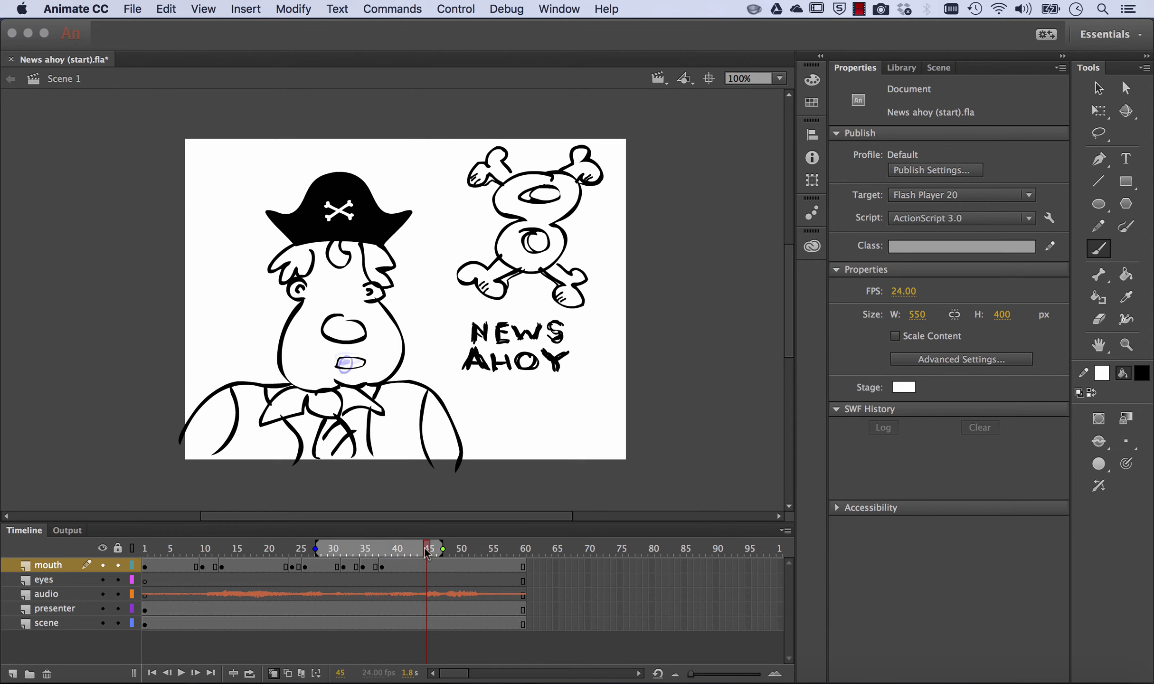
pyautogui.doubleClick(427, 566)
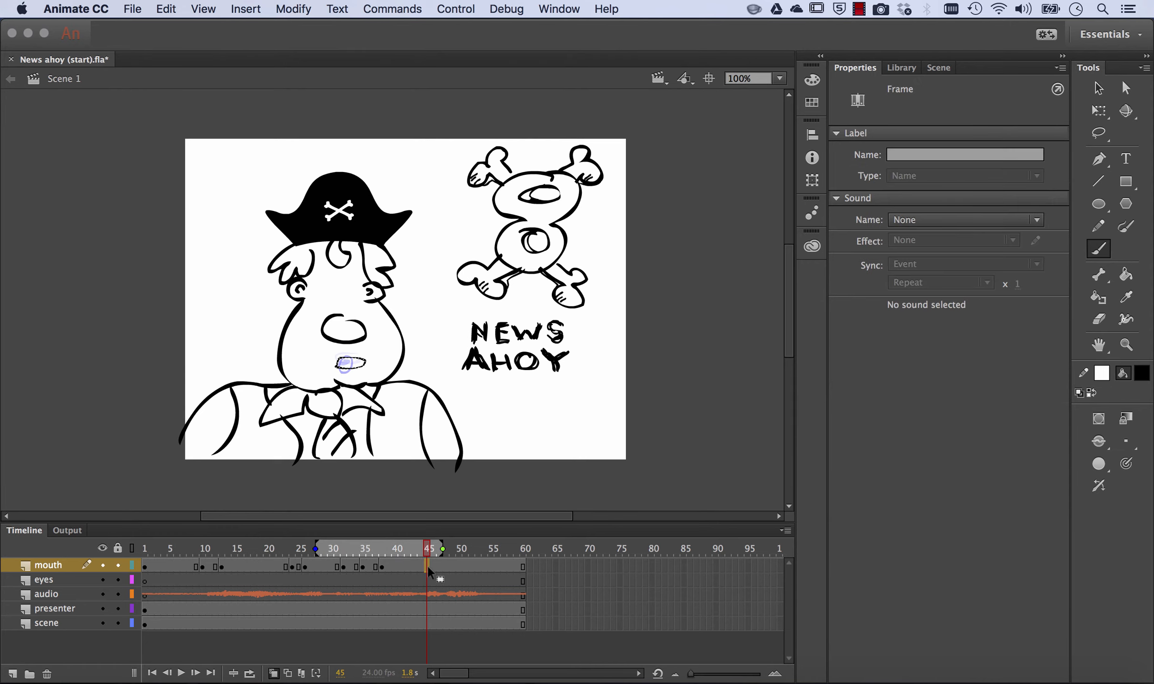
pyautogui.rightClick(424, 565)
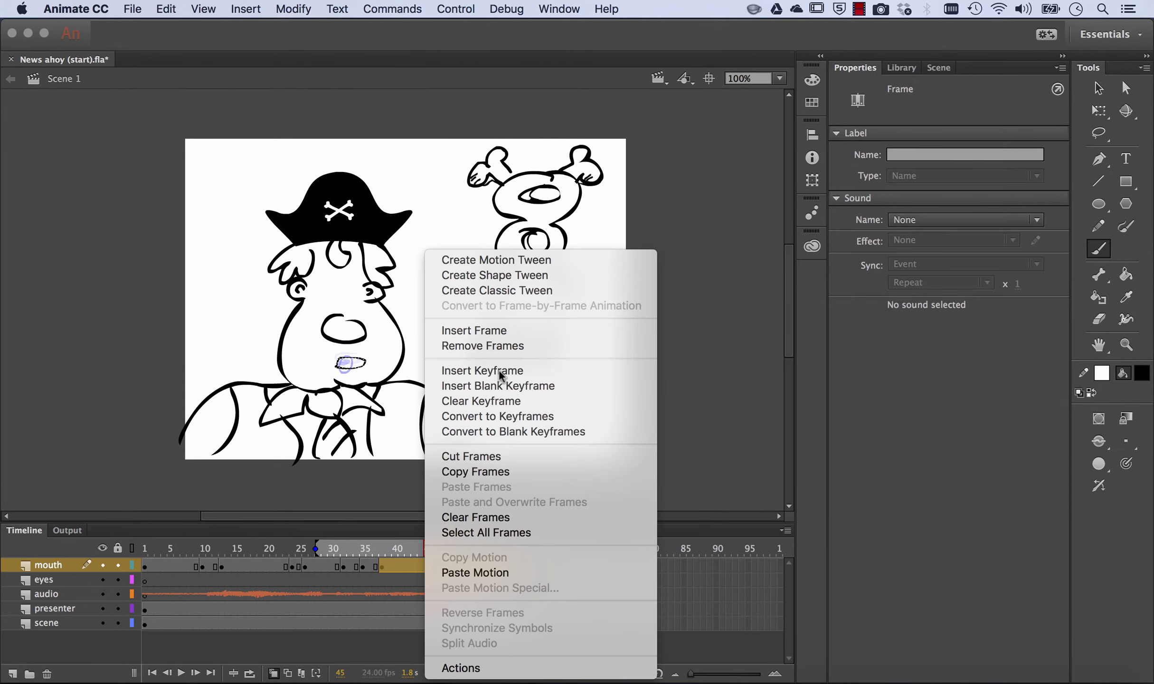
pyautogui.click(501, 388)
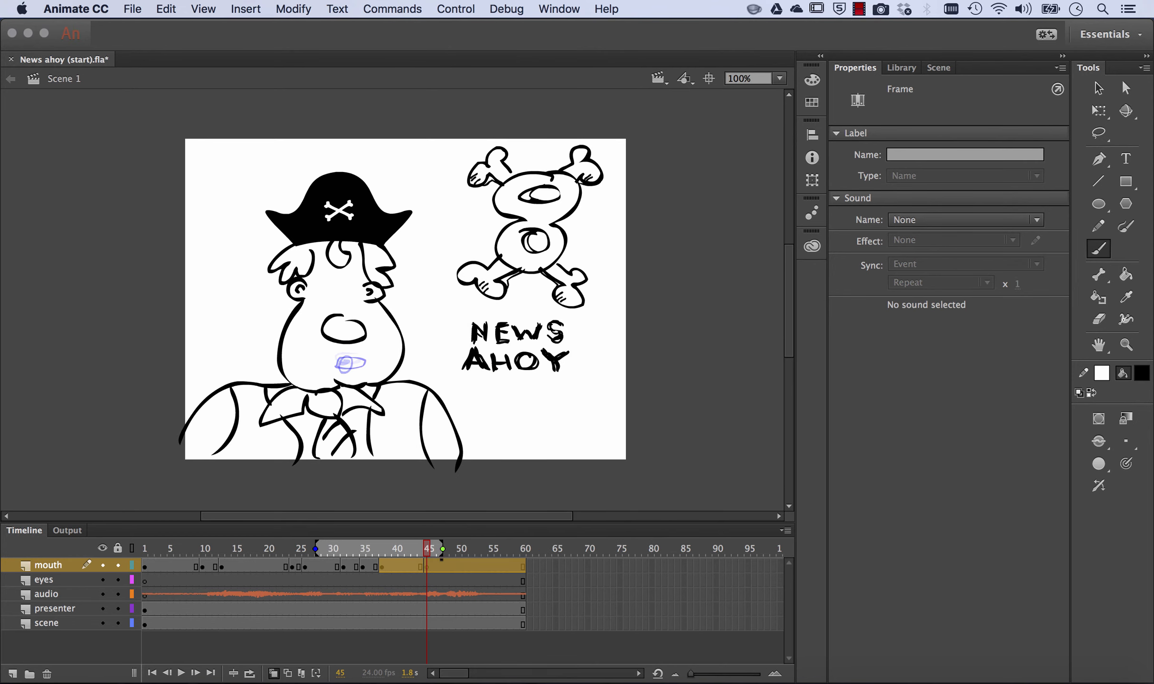
pyautogui.moveTo(345, 365)
pyautogui.mouseDown()
pyautogui.moveTo(354, 352)
pyautogui.moveTo(344, 362)
pyautogui.mouseUp()
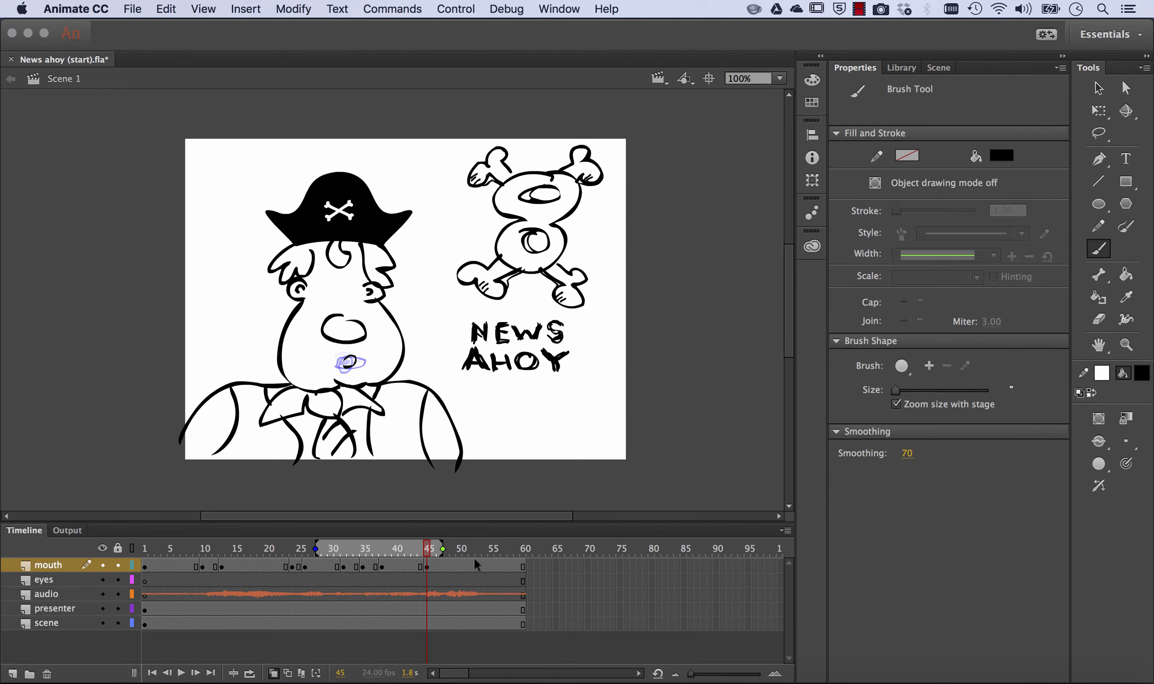
# Scrub the audio between frames 45 and 49, insert a blank keyframe at frame 47 of the mouth layer and brush a thin, flat, nearly closed mouth.
pyautogui.moveTo(433, 550); pyautogui.dragTo(455, 551)
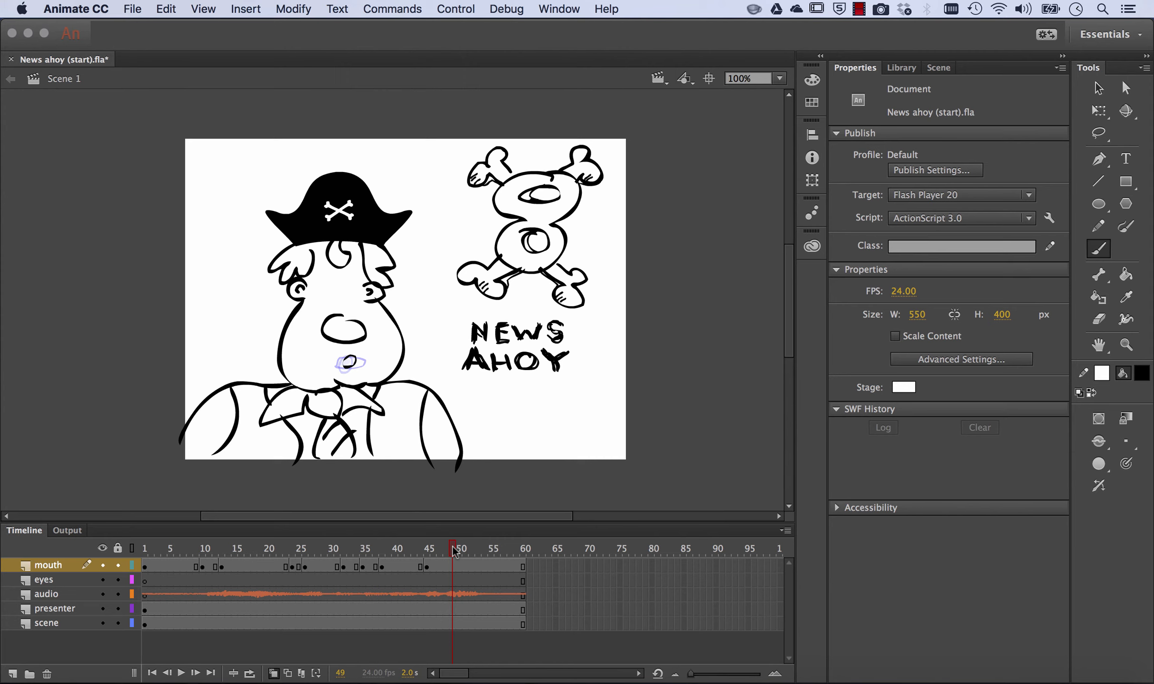
pyautogui.moveTo(454, 551); pyautogui.dragTo(449, 551)
pyautogui.moveTo(449, 551); pyautogui.dragTo(442, 551)
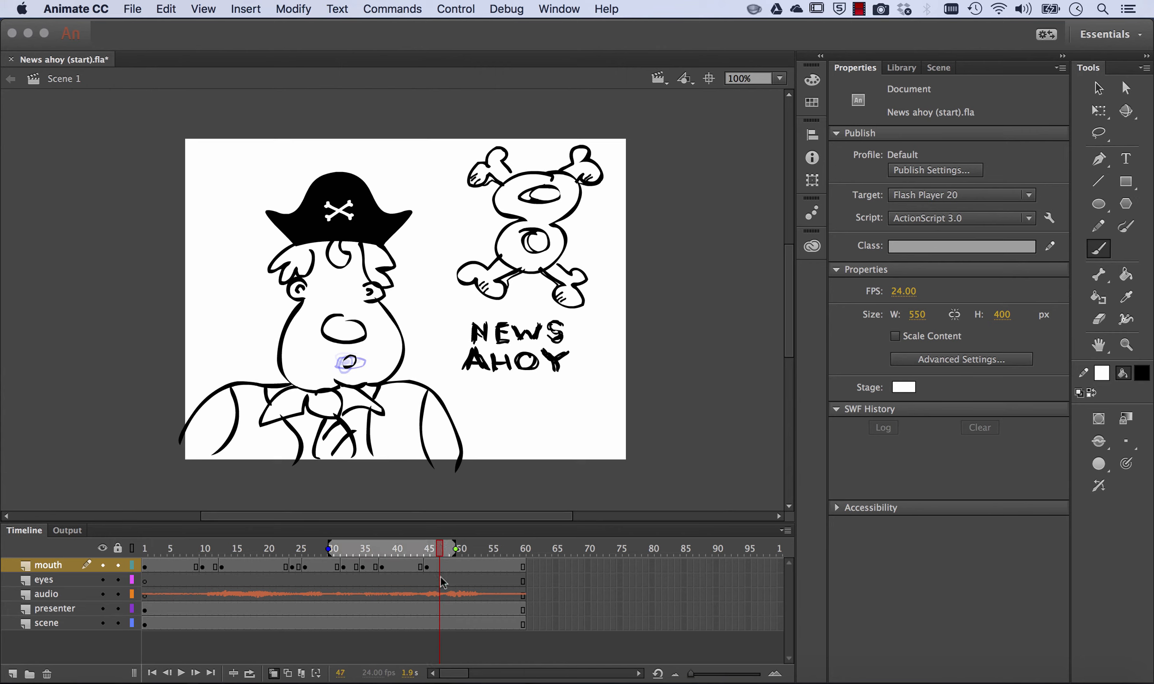
pyautogui.click(438, 566)
pyautogui.rightClick(439, 567)
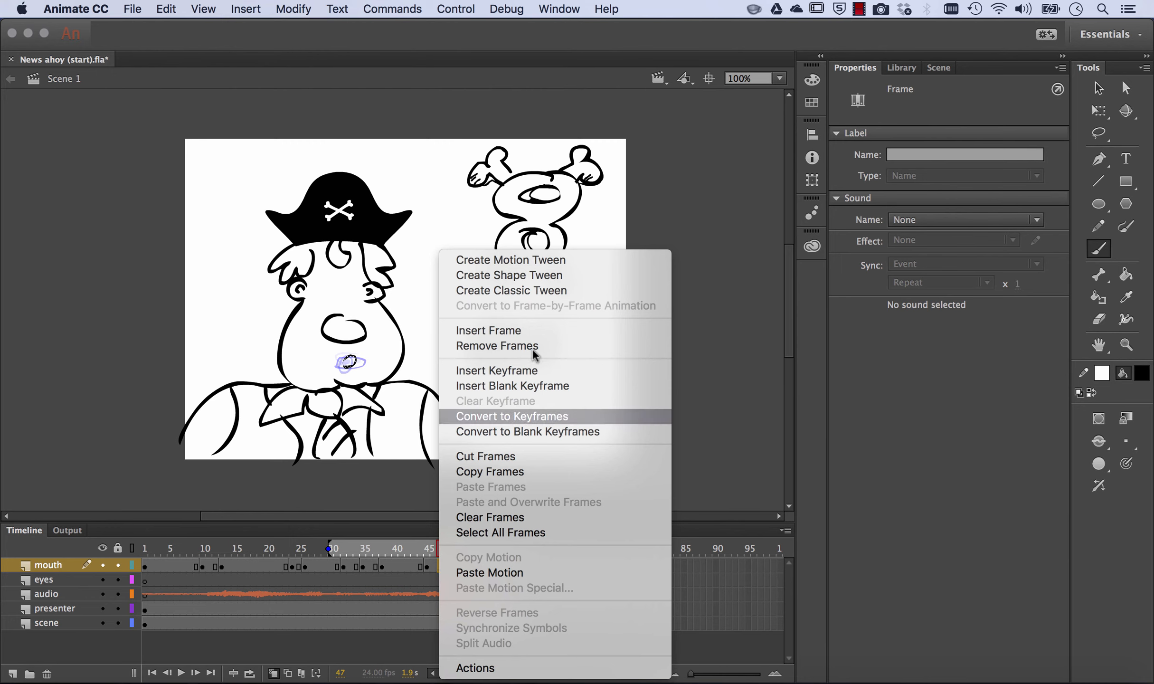
pyautogui.click(531, 387)
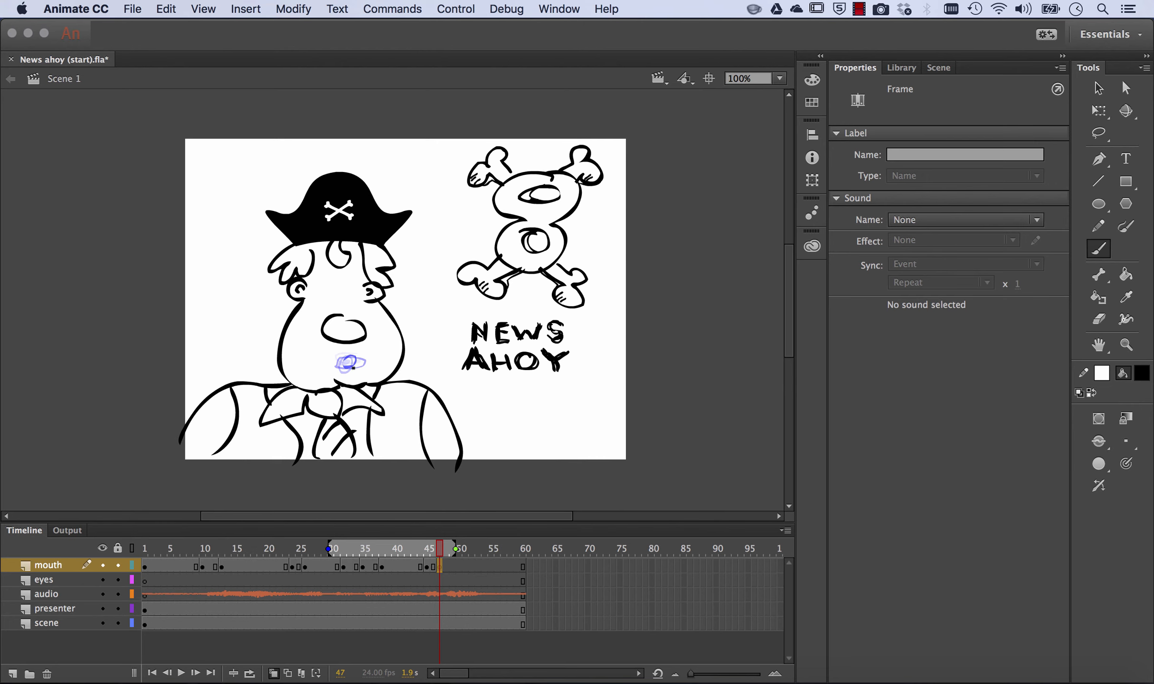
pyautogui.click(339, 362)
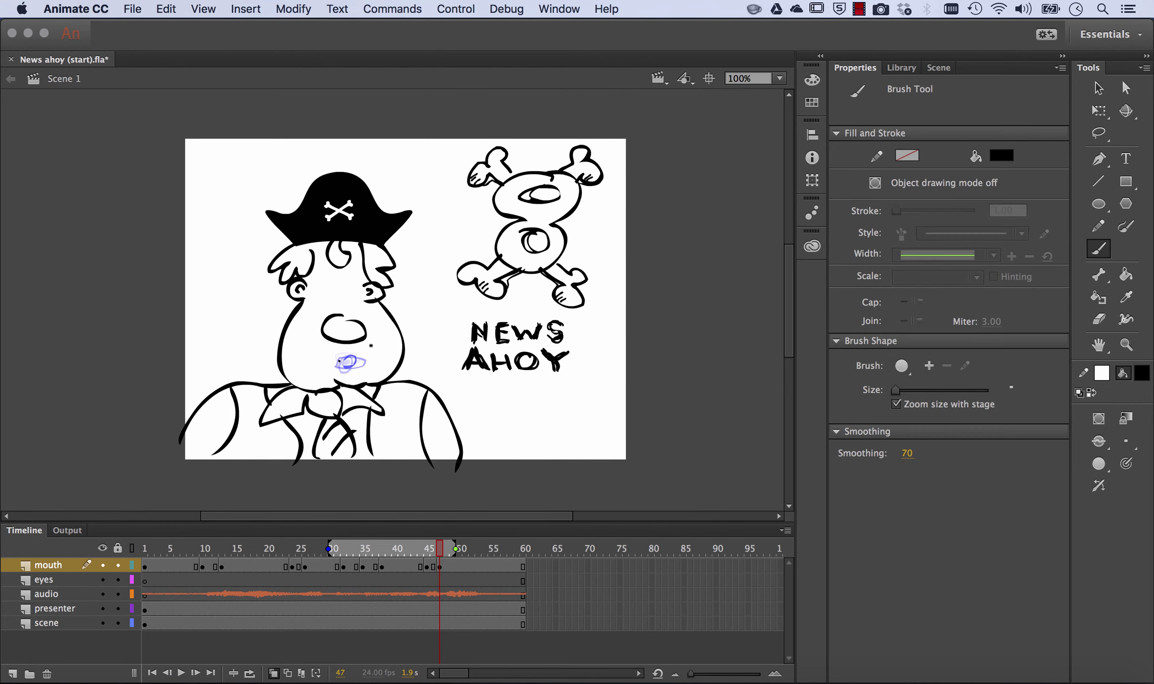
pyautogui.moveTo(341, 362)
pyautogui.mouseDown()
pyautogui.moveTo(364, 362)
pyautogui.moveTo(346, 364)
pyautogui.mouseUp()
# Play the lip sync from the start, insert a blank keyframe at frame 49 of the mouth layer and brush a tall oval open mouth.
pyautogui.moveTo(440, 544); pyautogui.dragTo(109, 541)
pyautogui.press('Return')
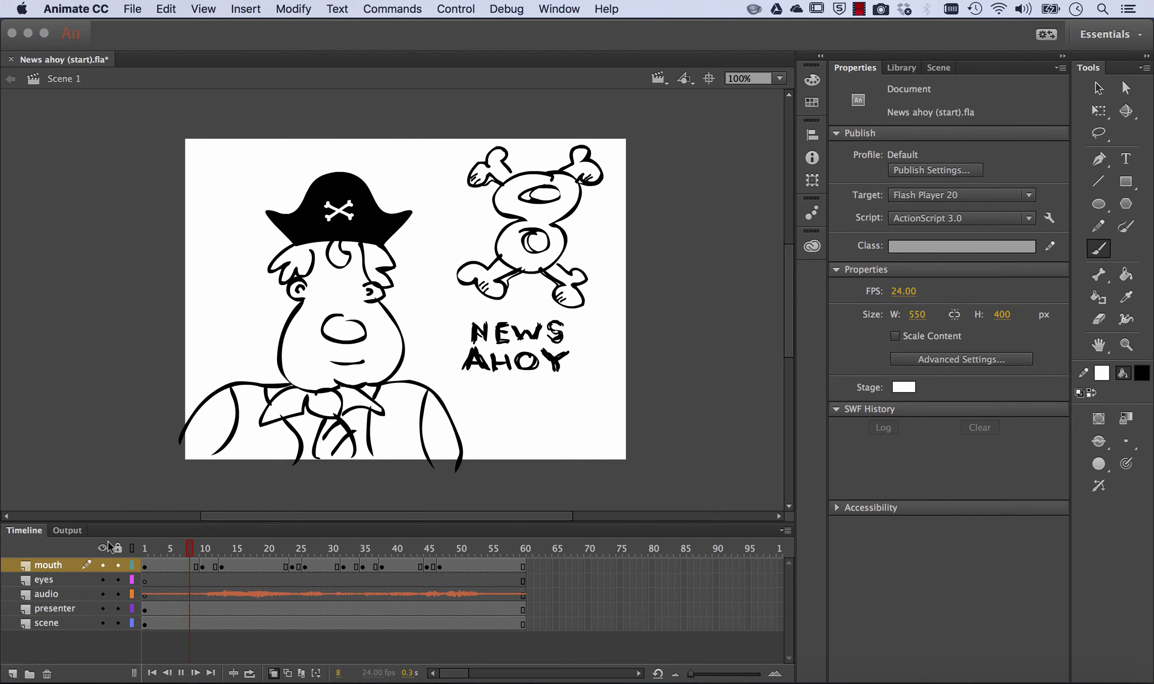
pyautogui.press('Return')
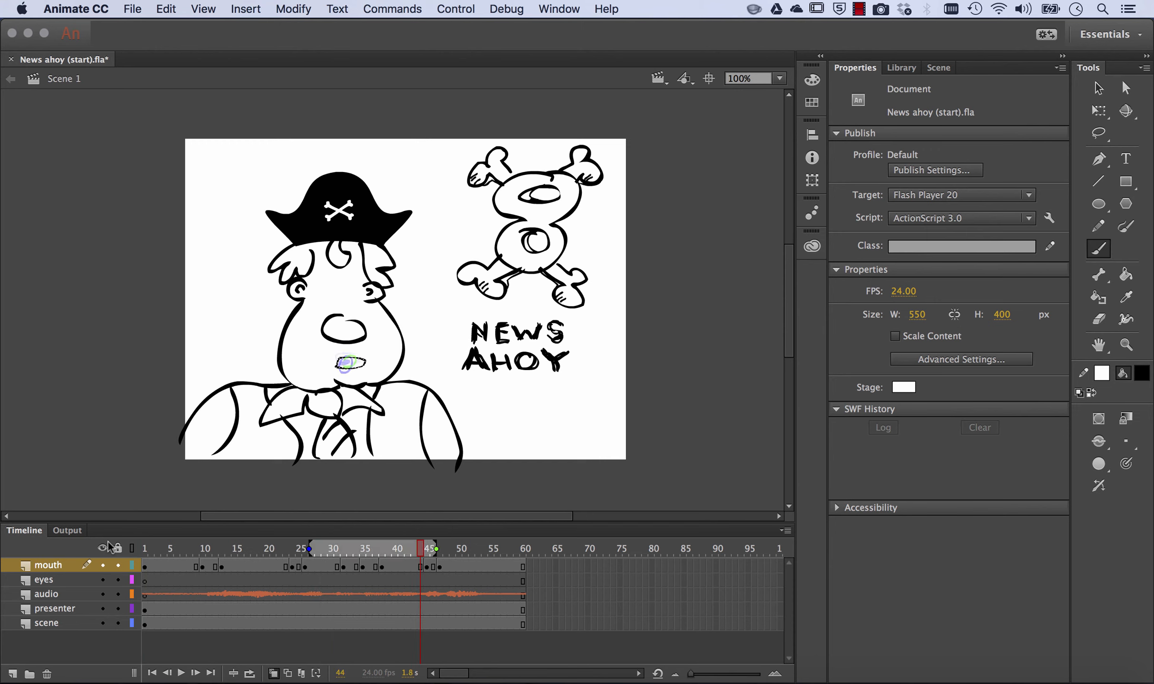
pyautogui.press('Return')
pyautogui.press('Return')
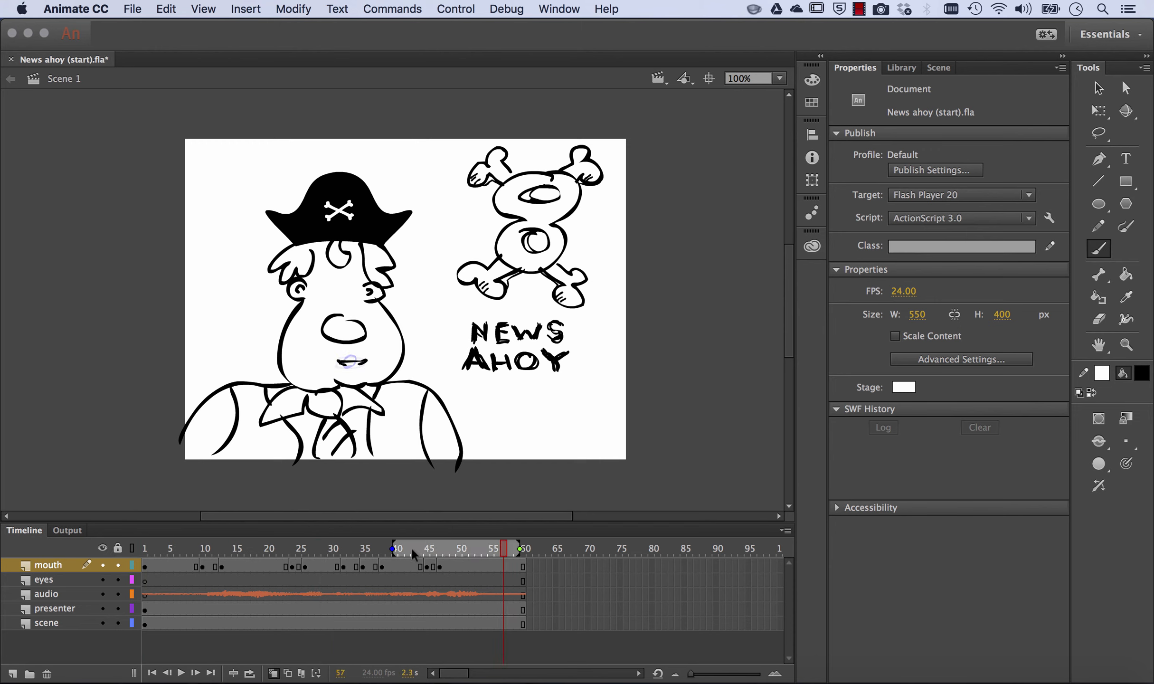
pyautogui.moveTo(506, 552)
pyautogui.mouseDown()
pyautogui.moveTo(448, 551)
pyautogui.moveTo(464, 555)
pyautogui.mouseUp()
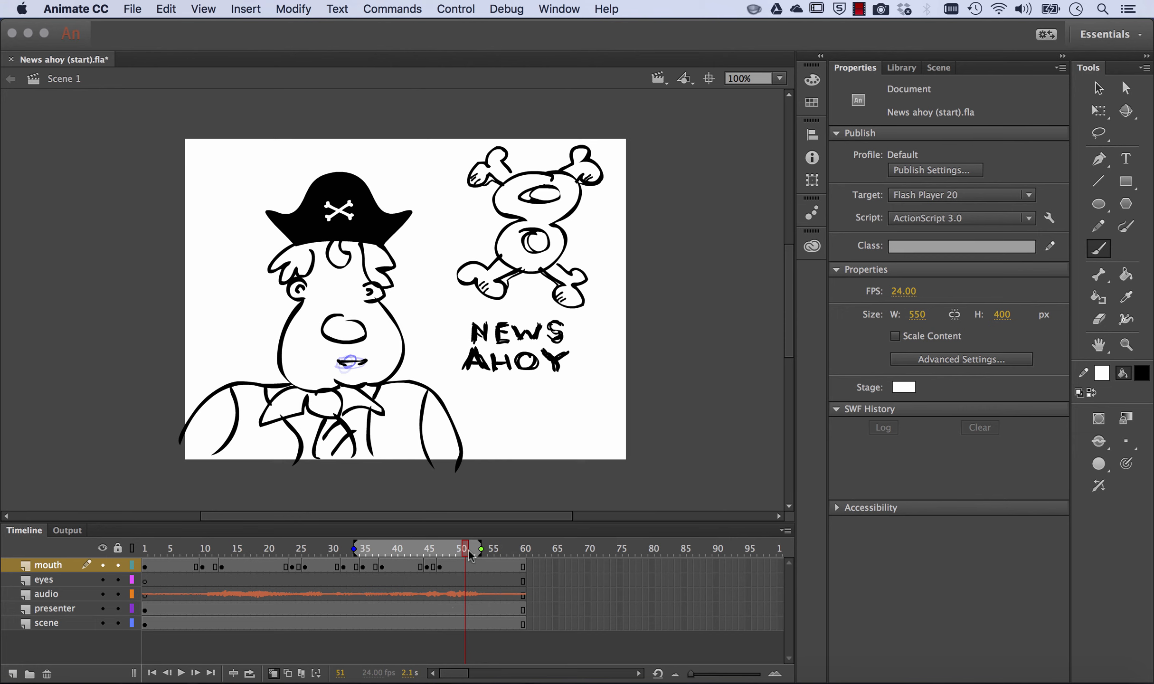
pyautogui.moveTo(464, 550); pyautogui.dragTo(451, 551)
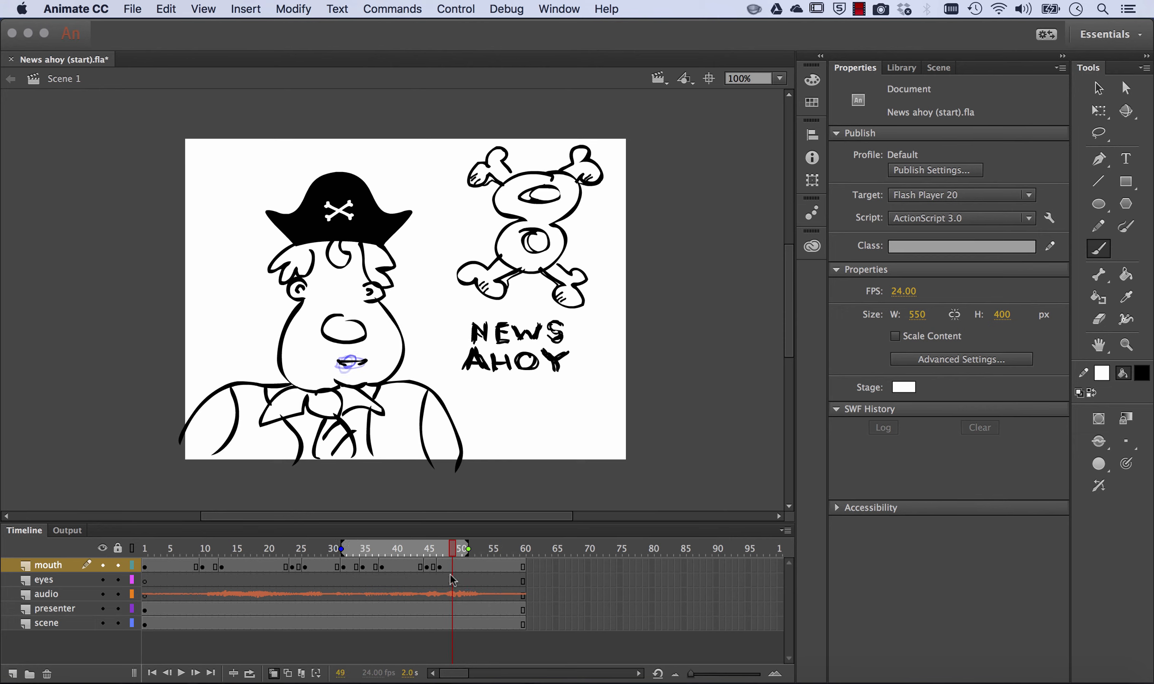
pyautogui.click(452, 567)
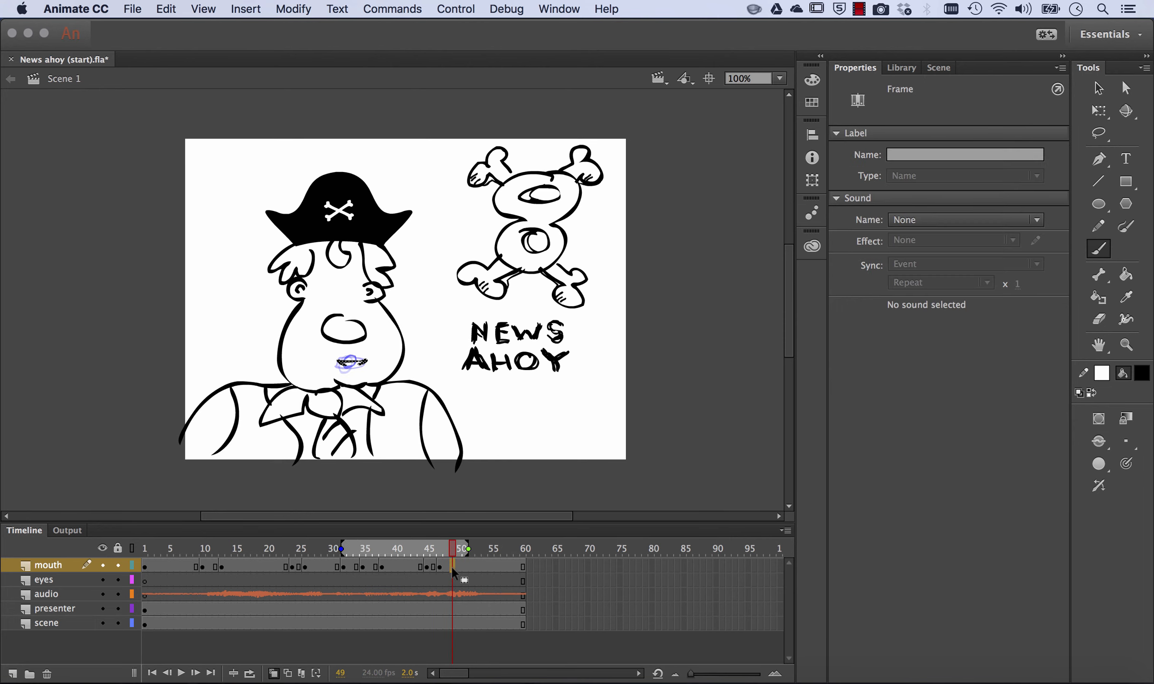
pyautogui.rightClick(451, 565)
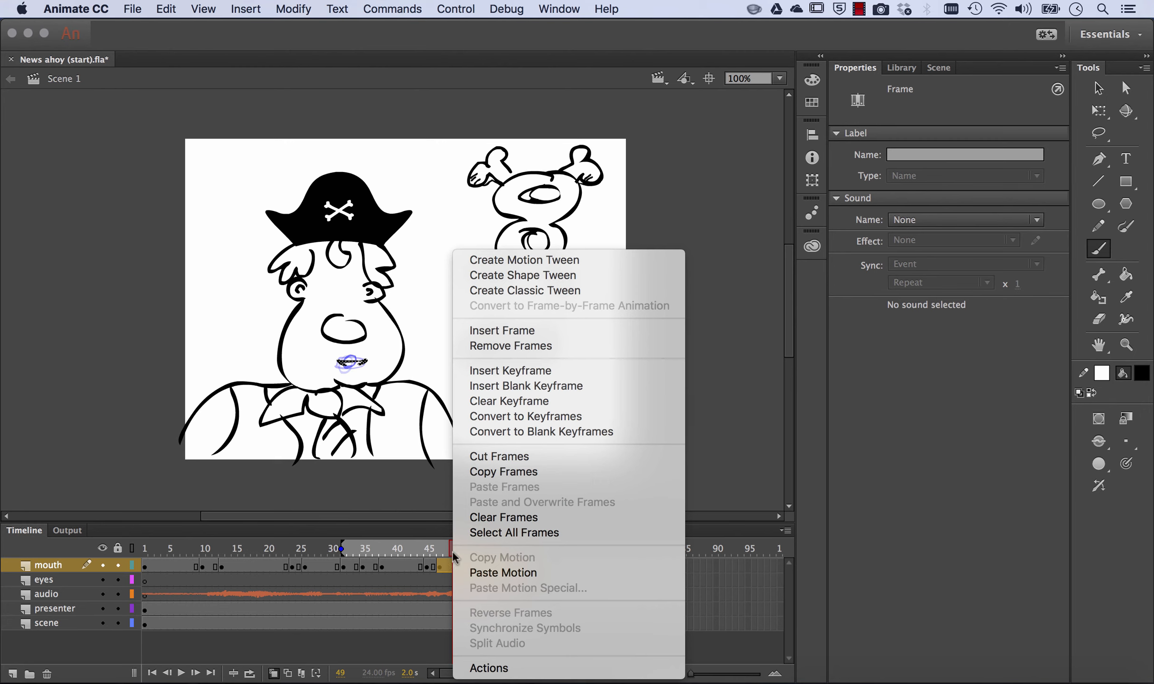
pyautogui.click(503, 386)
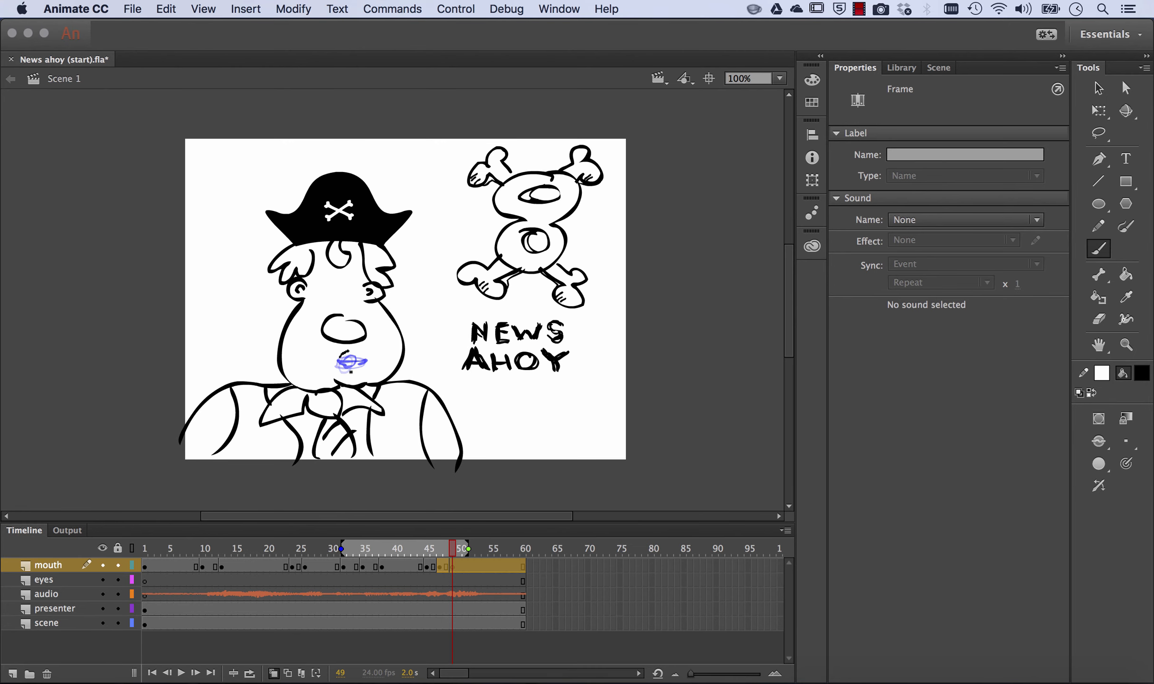
pyautogui.moveTo(344, 356); pyautogui.dragTo(351, 356)
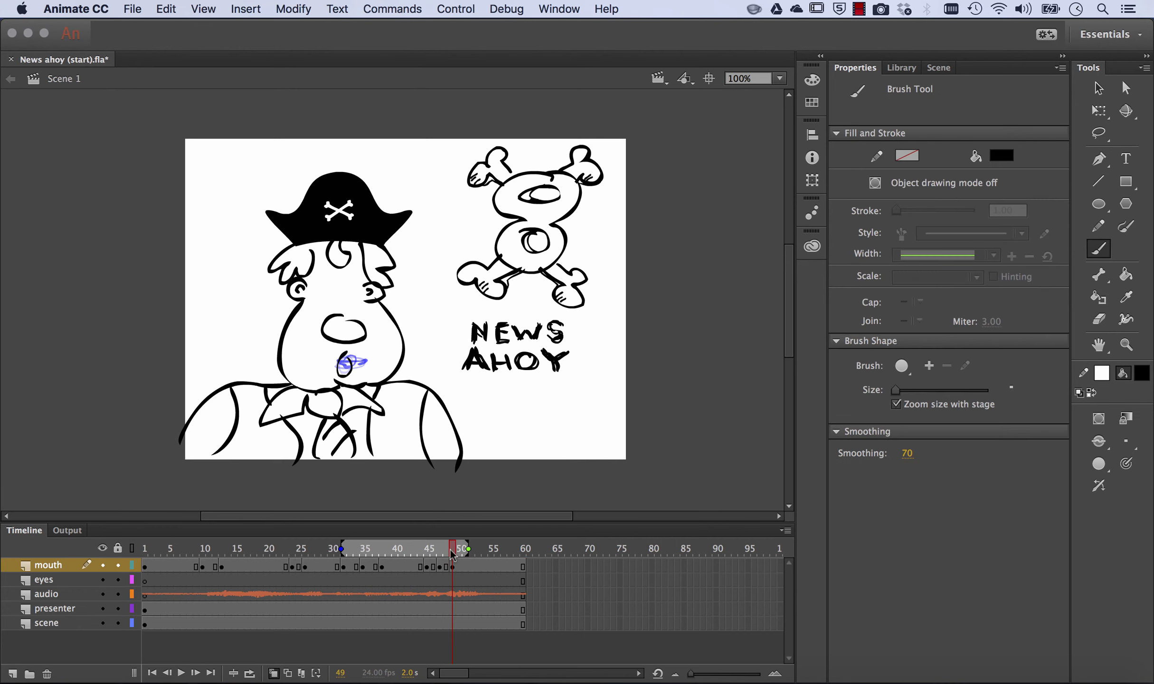
# Insert a blank keyframe at frame 51 of the mouth layer and brush a tiny round open mouth.
pyautogui.click(465, 551)
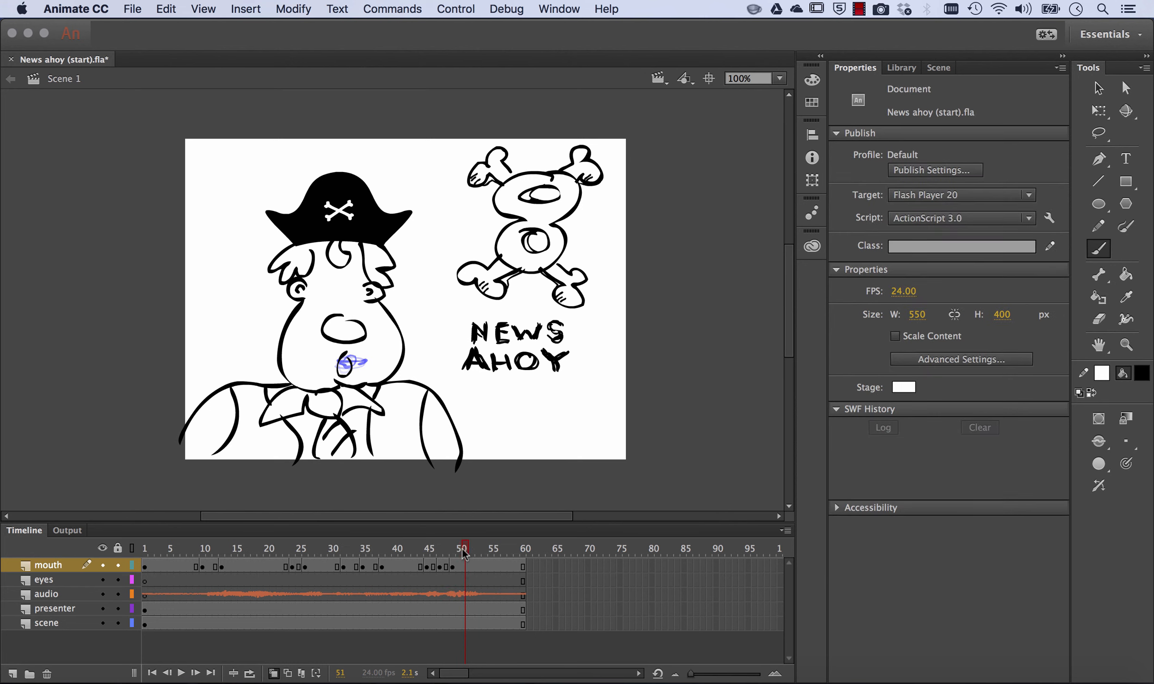
pyautogui.rightClick(463, 565)
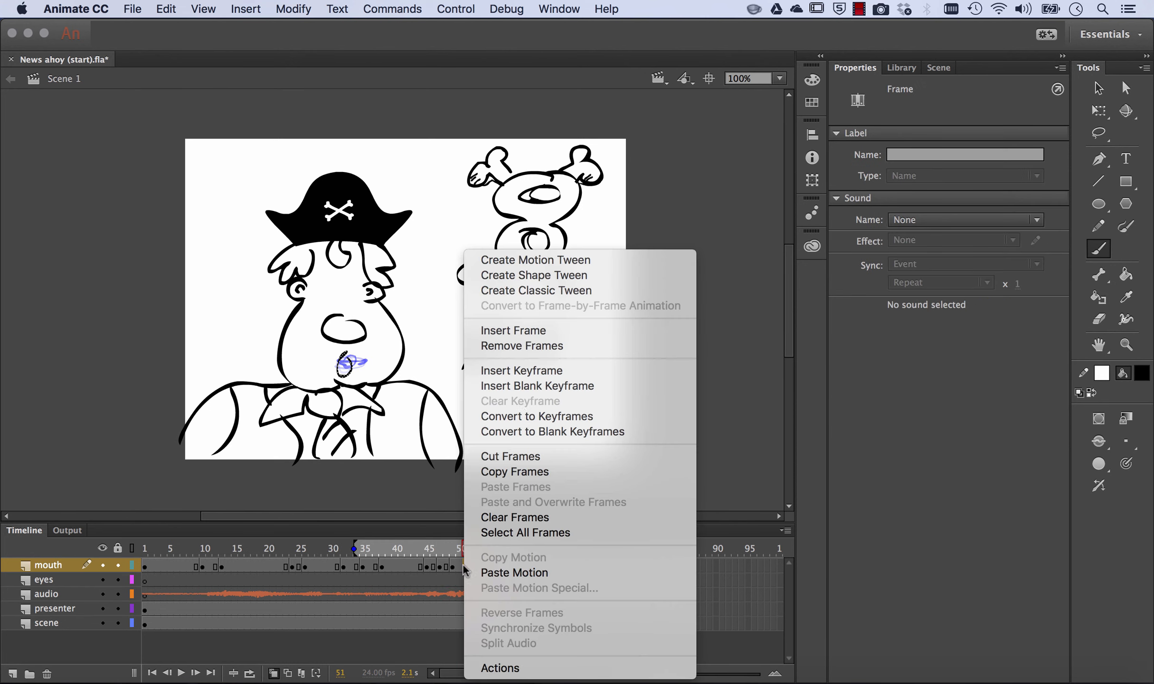
pyautogui.click(535, 385)
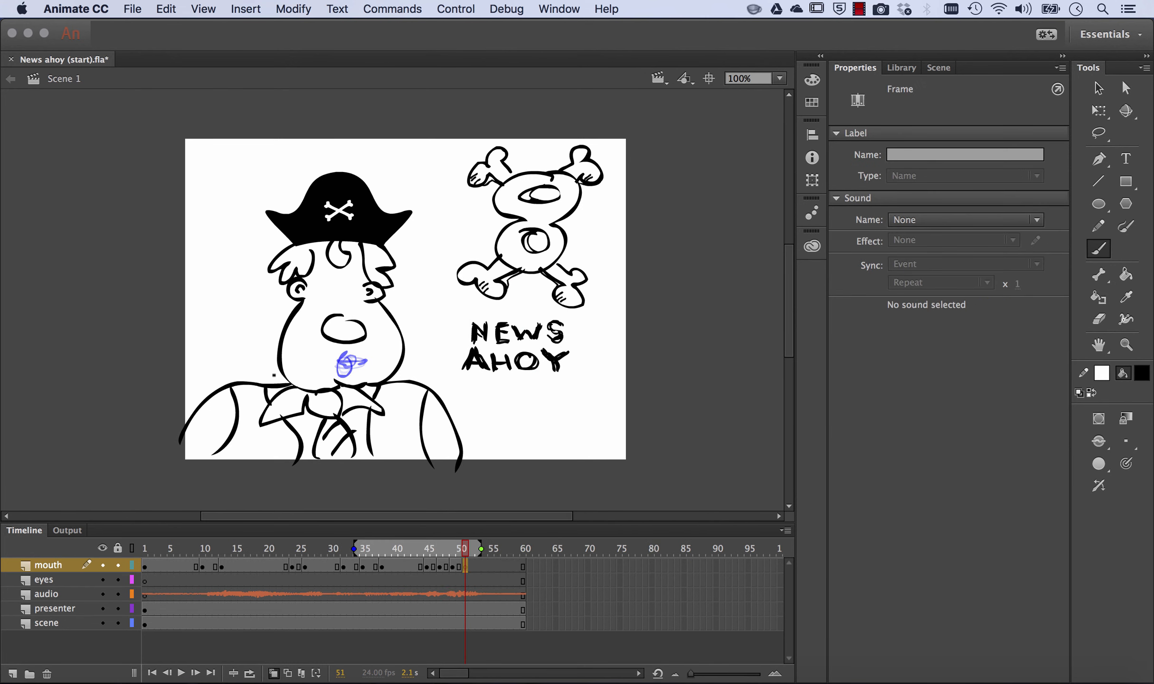
pyautogui.moveTo(343, 367); pyautogui.dragTo(340, 365)
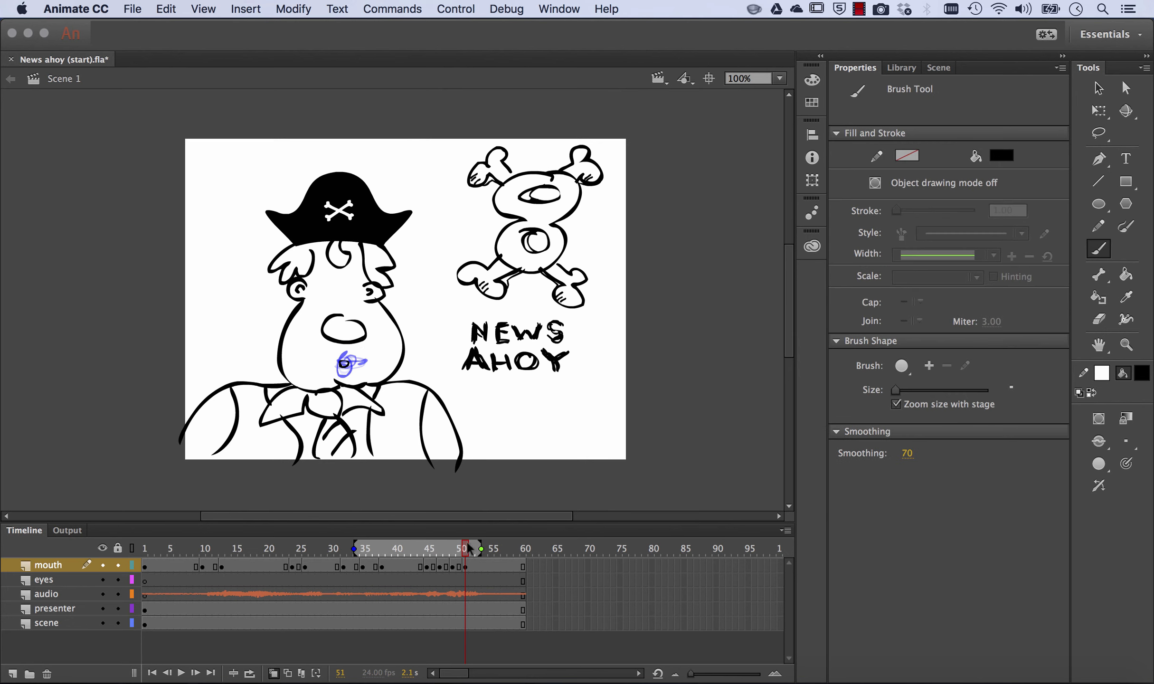
# Insert a blank keyframe at frame 53 of the mouth layer and brush a wide, slightly open smile with creases at its corners.
pyautogui.moveTo(467, 550); pyautogui.dragTo(480, 546)
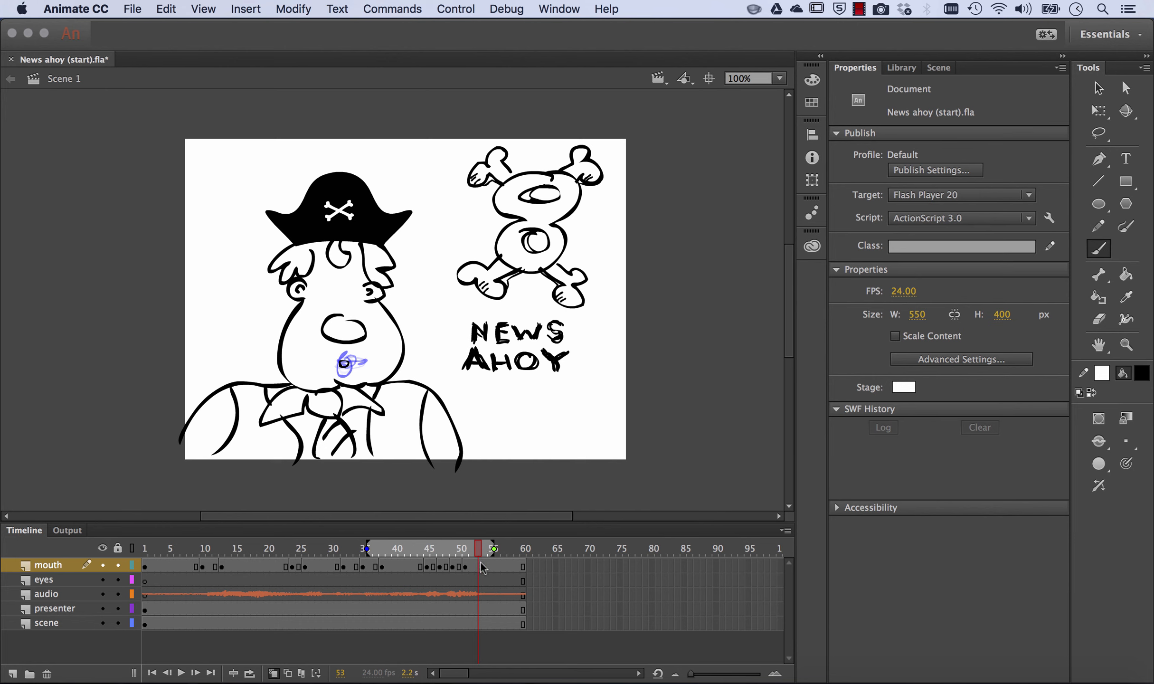
pyautogui.click(480, 567)
pyautogui.rightClick(479, 562)
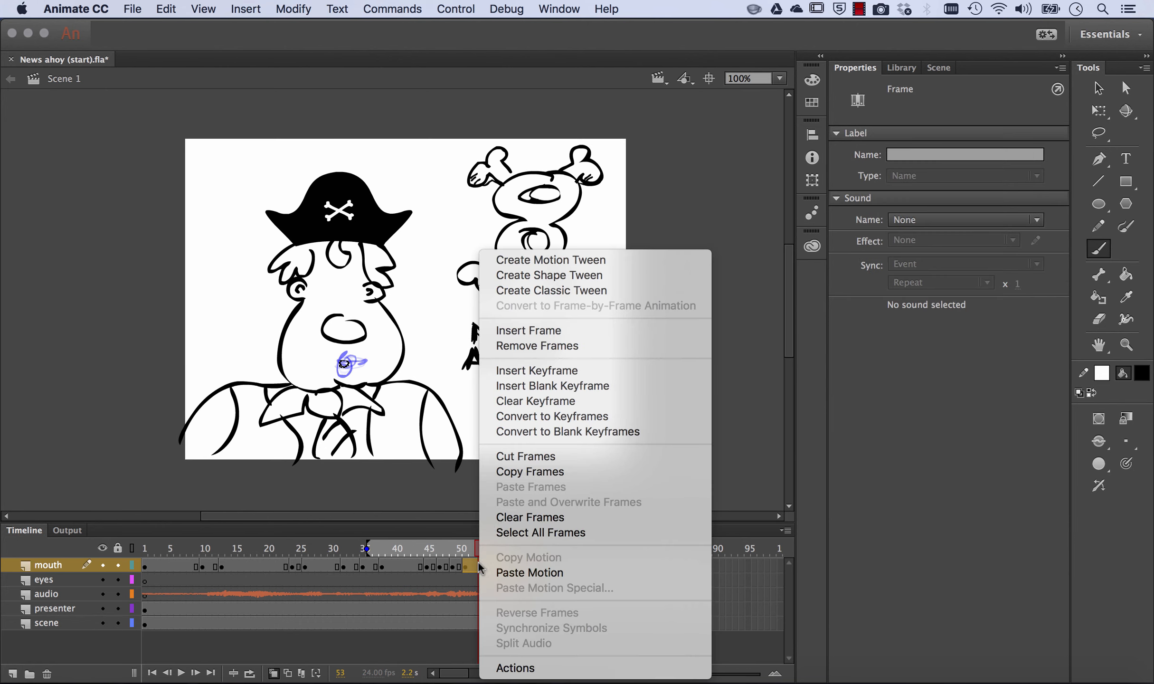
pyautogui.click(563, 385)
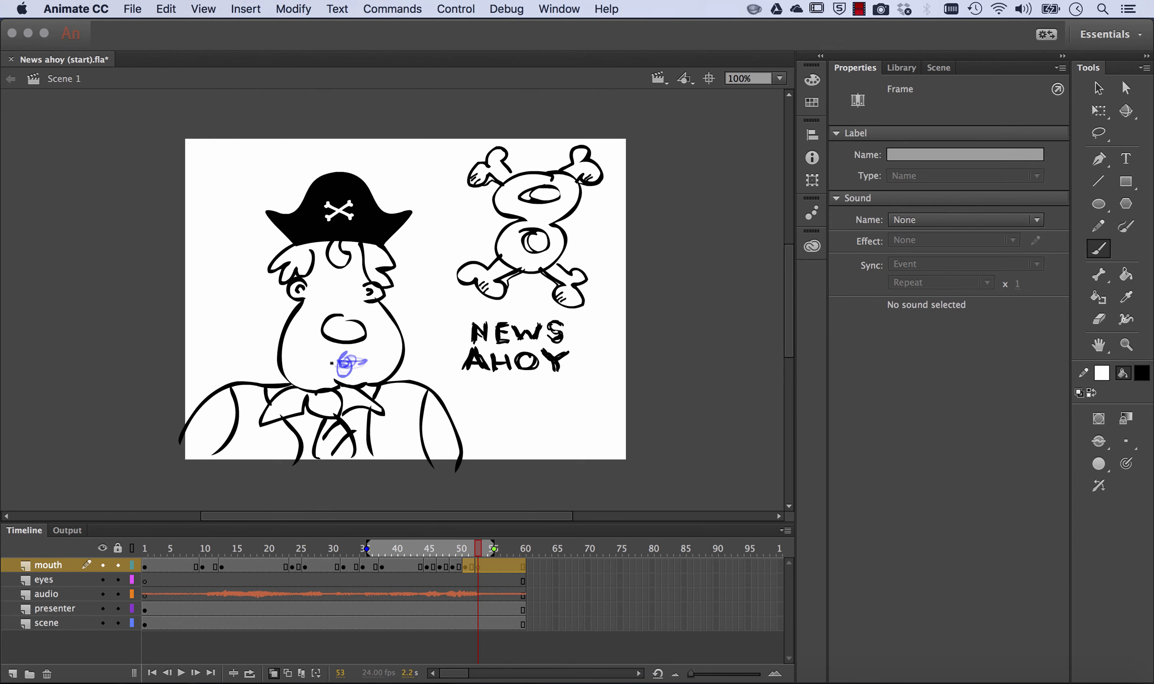
pyautogui.moveTo(347, 368)
pyautogui.mouseDown()
pyautogui.moveTo(364, 362)
pyautogui.moveTo(321, 367)
pyautogui.mouseUp()
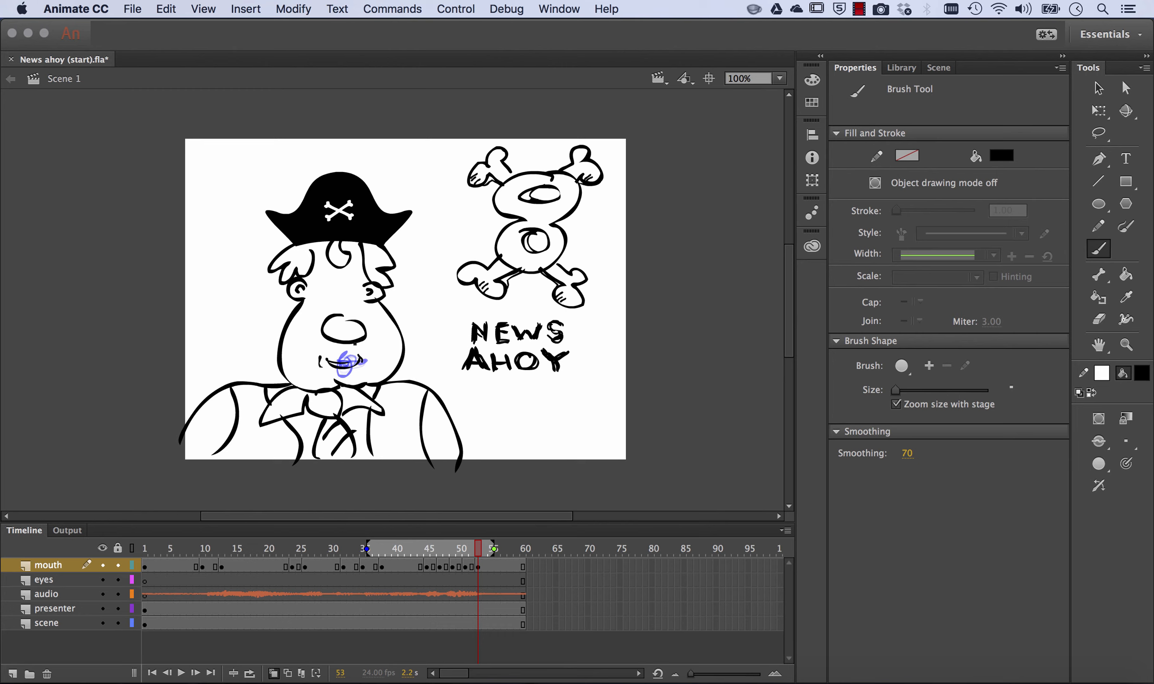
# Turn off onion skinning and play back the complete lip-sync animation.
pyautogui.click(273, 673)
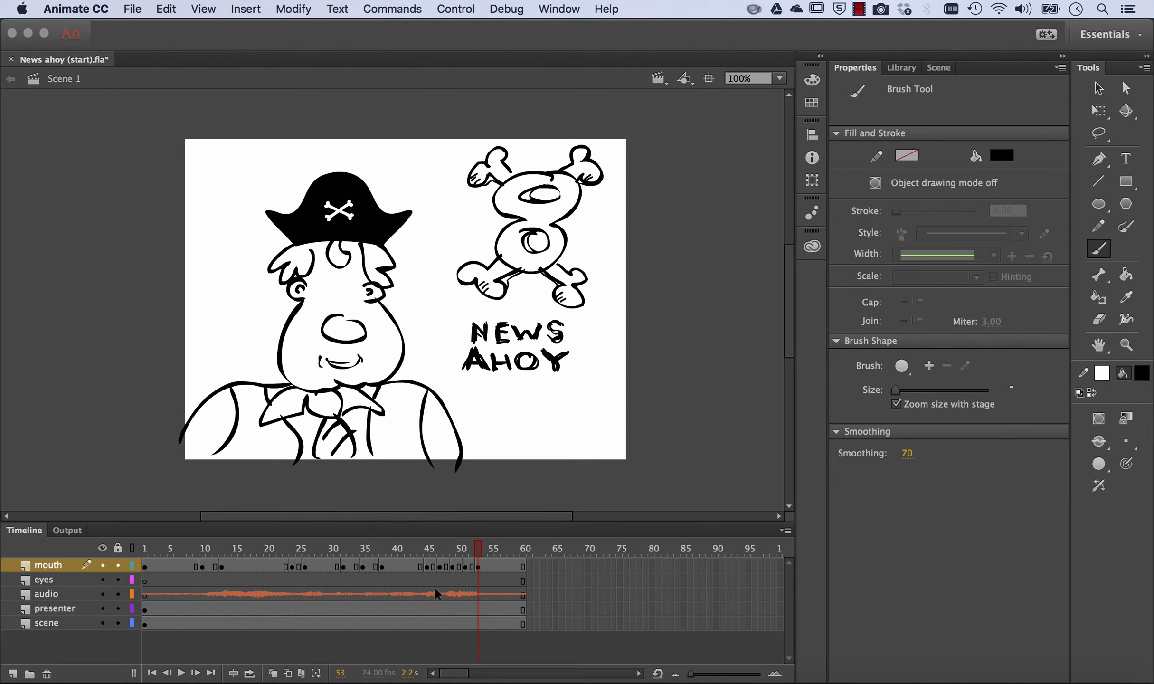
pyautogui.press('Return')
# Review the drawn mouth shapes on the mouth layer's keyframes, from frame 1 through frames 10 and 32.
pyautogui.click(145, 566)
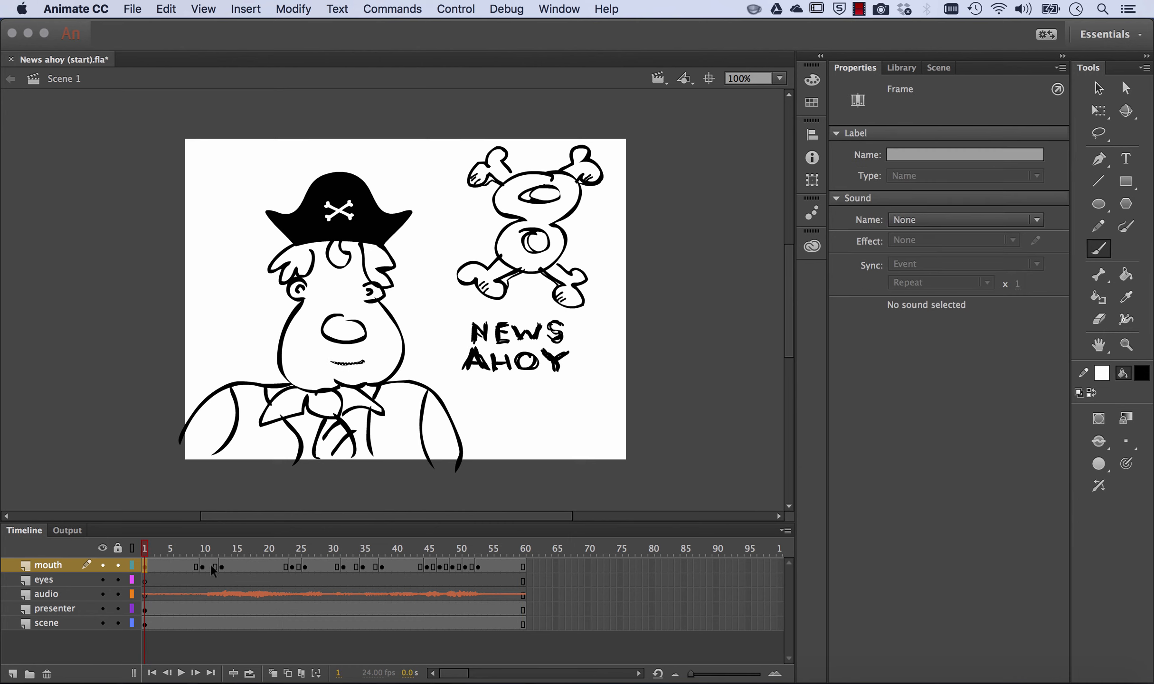
pyautogui.click(204, 566)
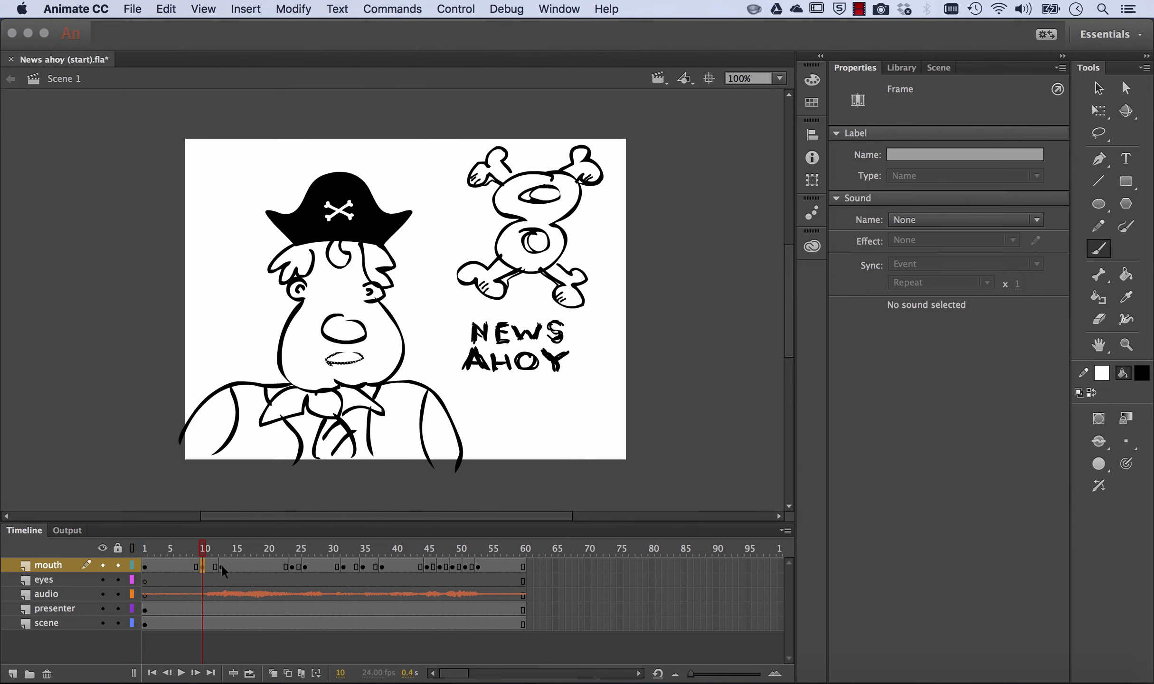
pyautogui.moveTo(222, 567); pyautogui.dragTo(351, 566)
pyautogui.click(303, 565)
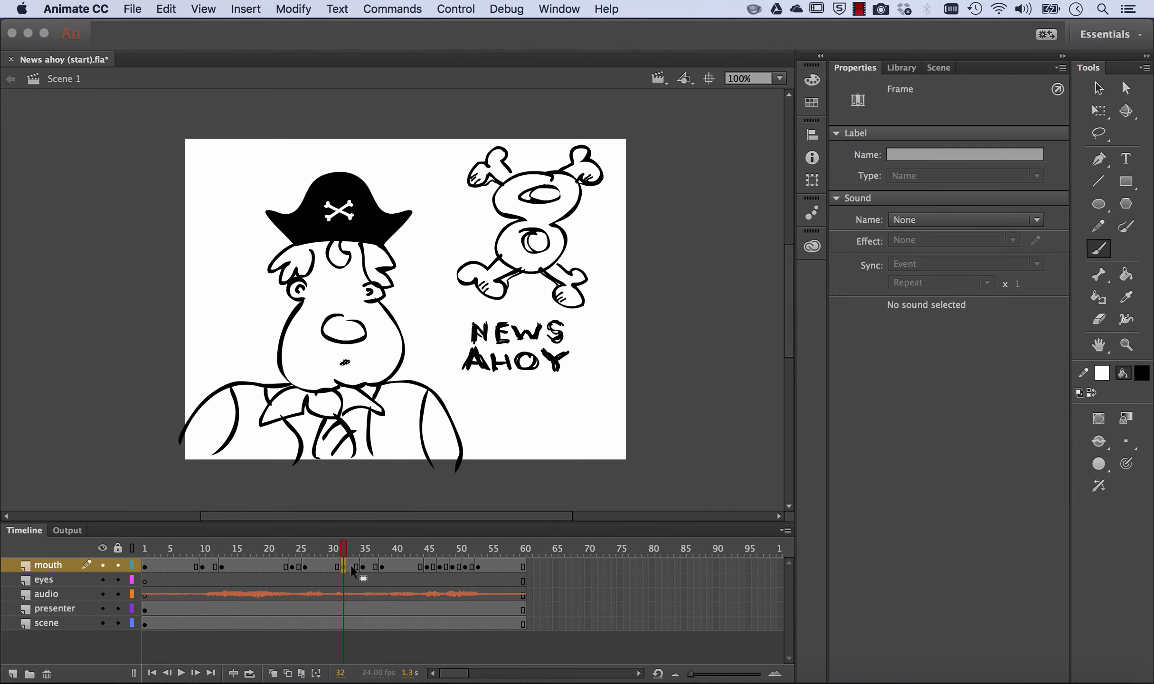